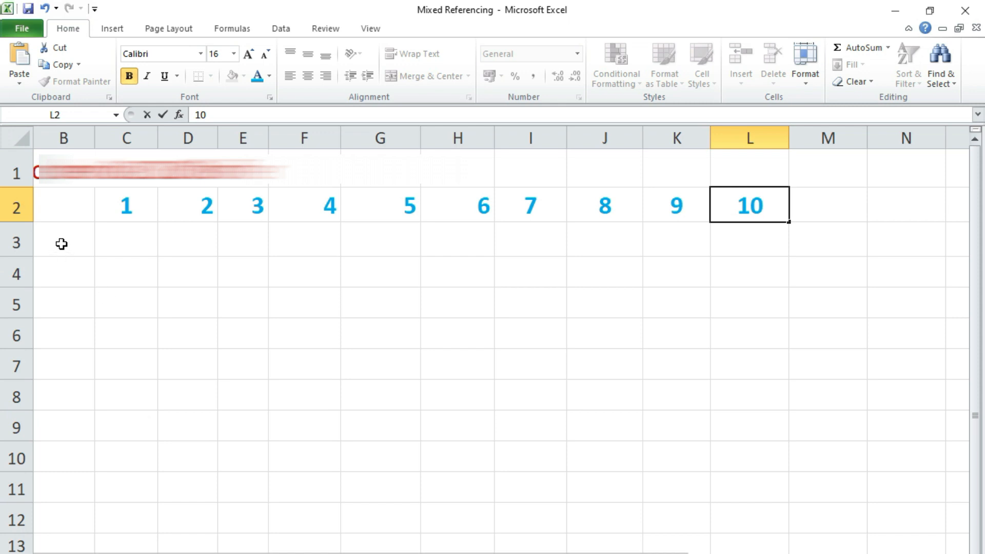
# - Enter the numbers 1 to 10 down column B, from B3 to B12
pyautogui.click(60, 242)
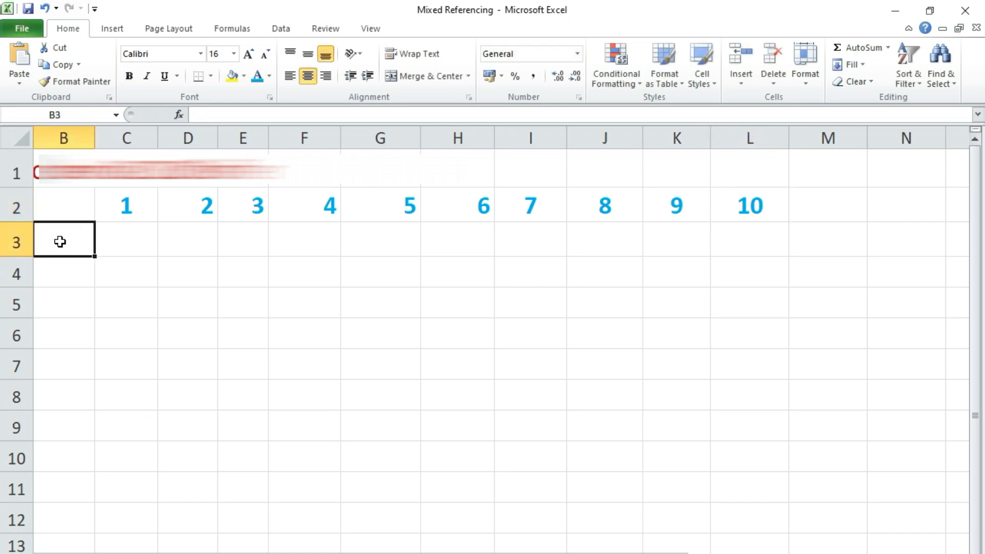
pyautogui.write('1 2 3 4 5 6 7 8')
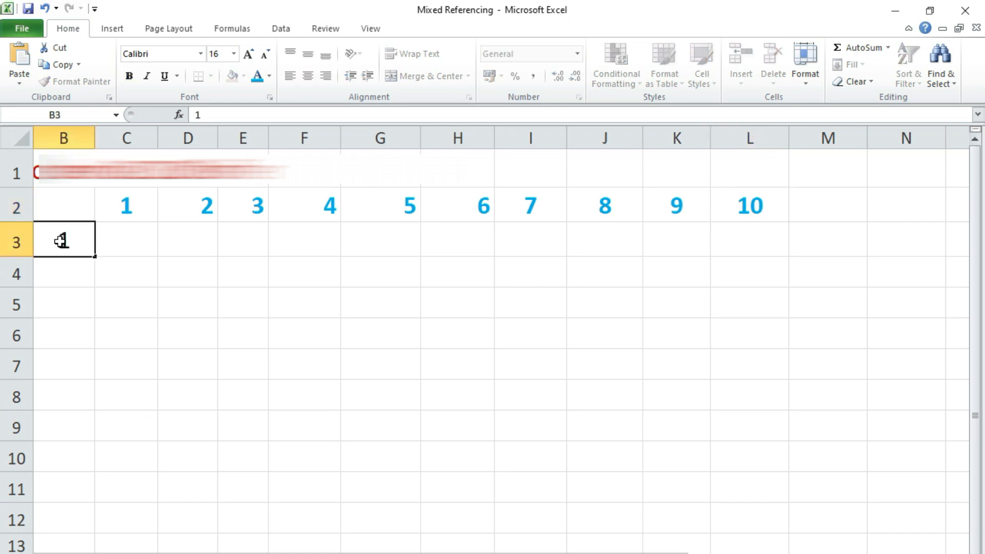
pyautogui.press('Return')
pyautogui.write('9')
pyautogui.press('Return')
pyautogui.write('10')
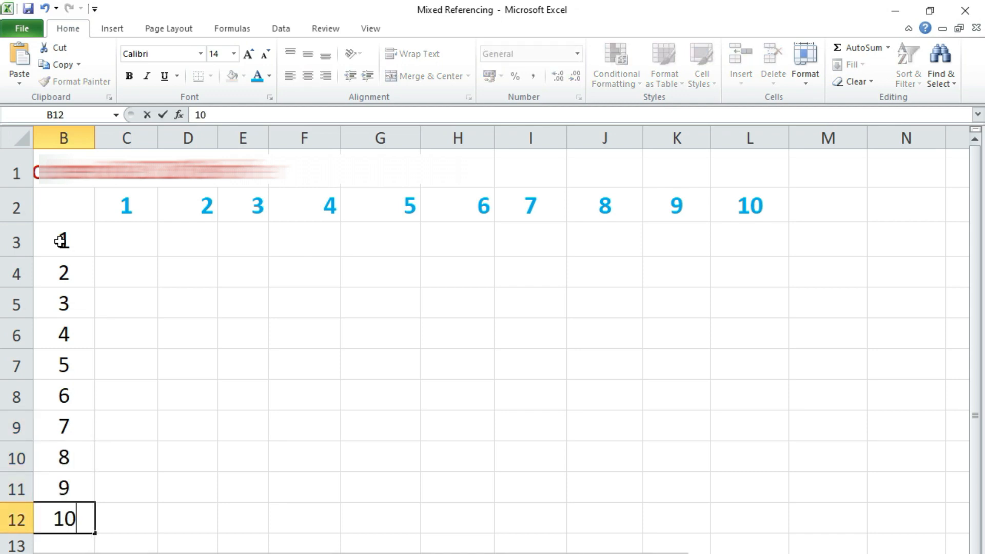
pyautogui.click(132, 351)
# - Narrow columns F, G and H to bring their widths closer to the neighbouring columns
pyautogui.moveTo(72, 242); pyautogui.dragTo(82, 319)
pyautogui.click(131, 211)
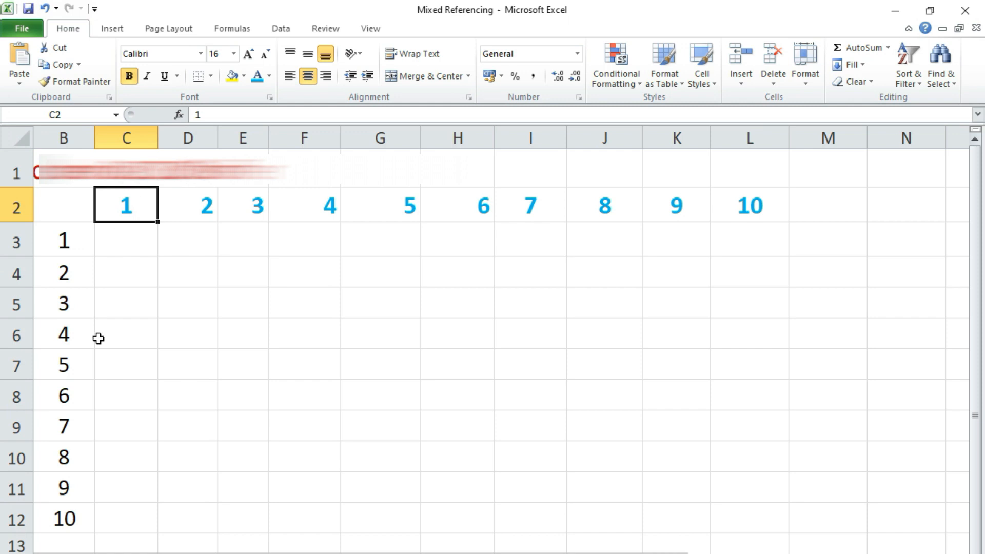
pyautogui.hscroll(-1, 500, 338)
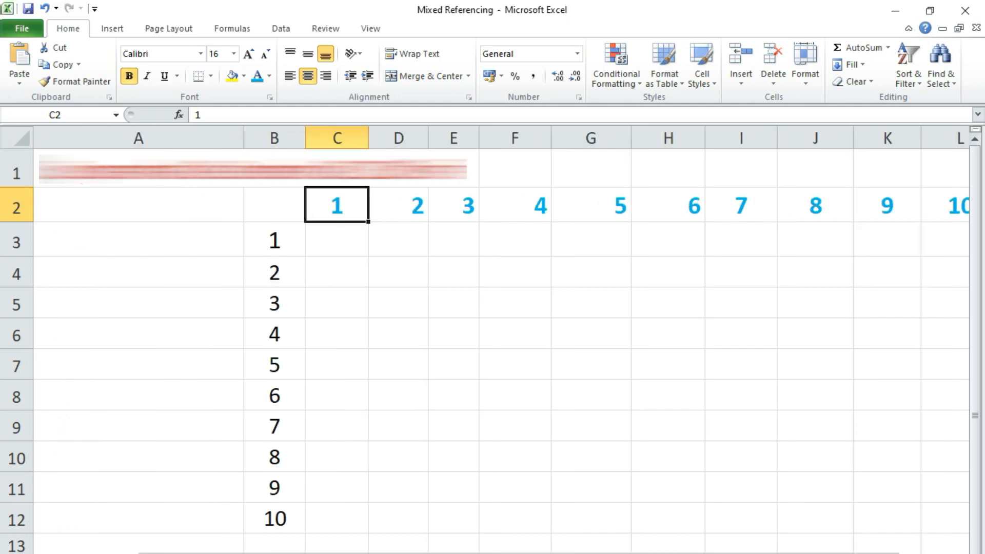
pyautogui.moveTo(630, 132); pyautogui.dragTo(598, 150)
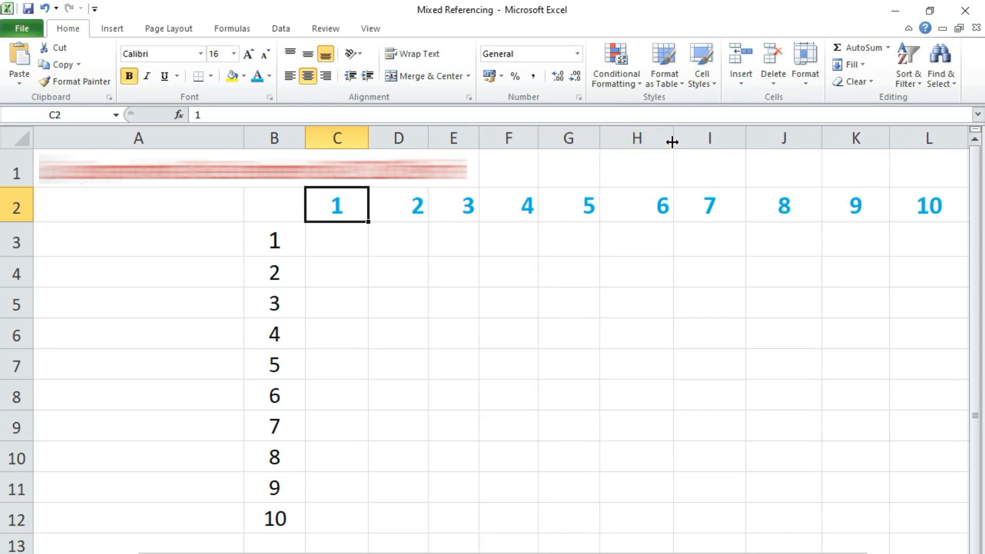
pyautogui.moveTo(673, 139); pyautogui.dragTo(652, 142)
# - Centre the numbers in the header row C2:L2 horizontally
pyautogui.moveTo(349, 207); pyautogui.dragTo(913, 208)
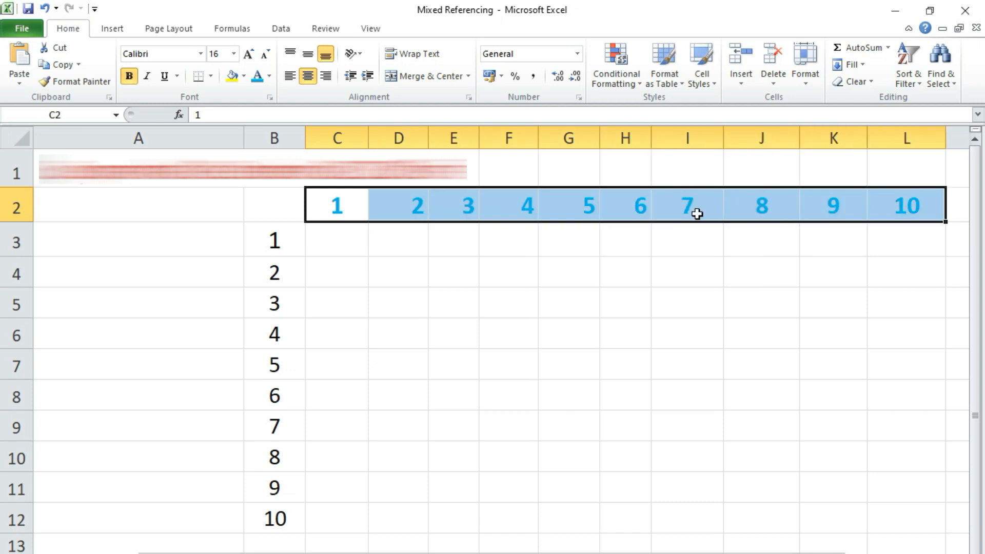
pyautogui.click(309, 79)
pyautogui.click(309, 79)
pyautogui.click(558, 355)
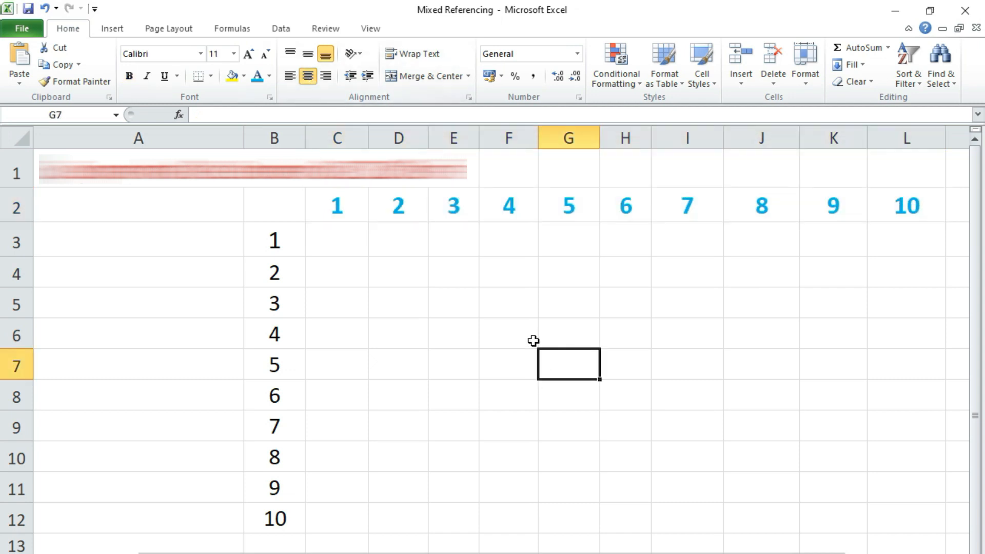
# - Remove the bold formatting from C2:L2 and set its font colour to black
pyautogui.moveTo(336, 205); pyautogui.dragTo(908, 205)
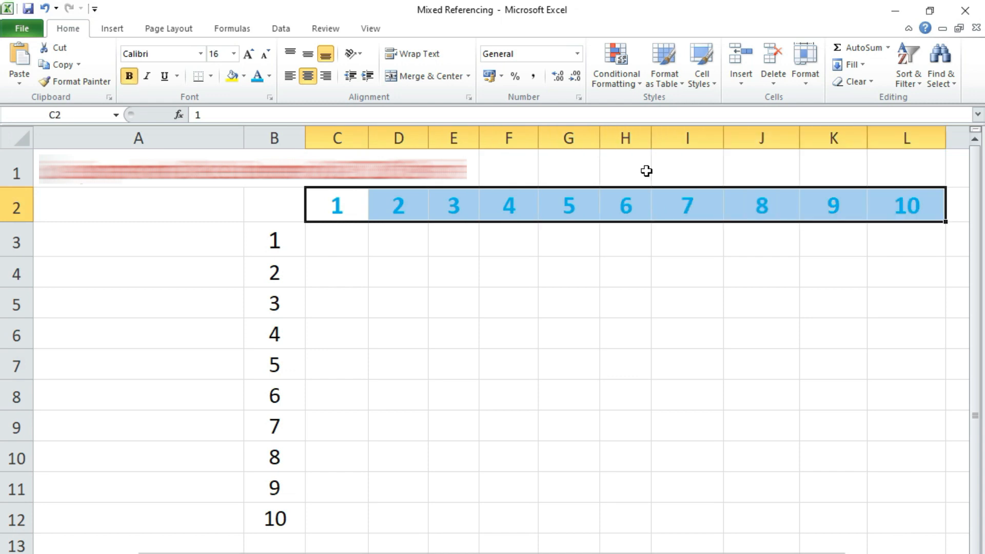
pyautogui.click(135, 77)
pyautogui.click(270, 76)
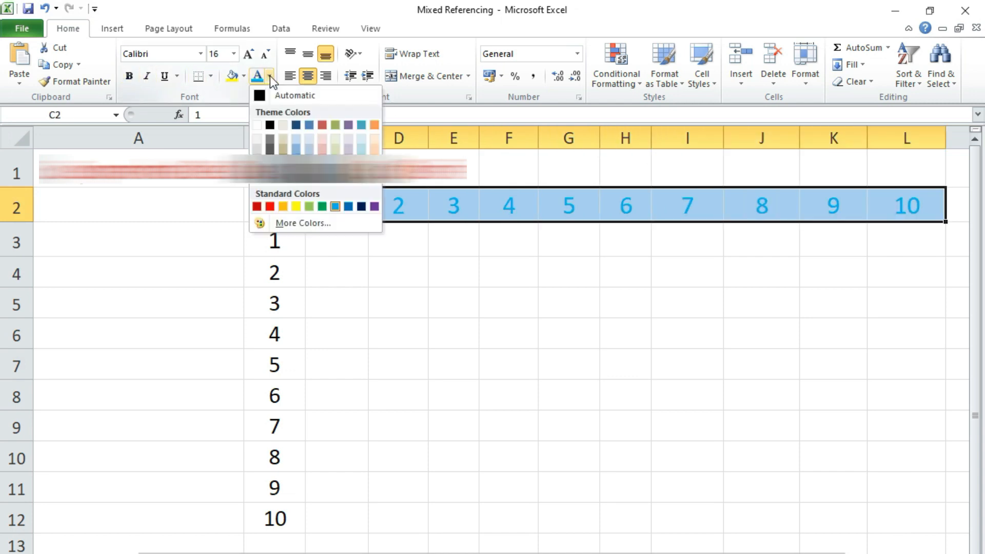
pyautogui.click(270, 125)
pyautogui.click(481, 266)
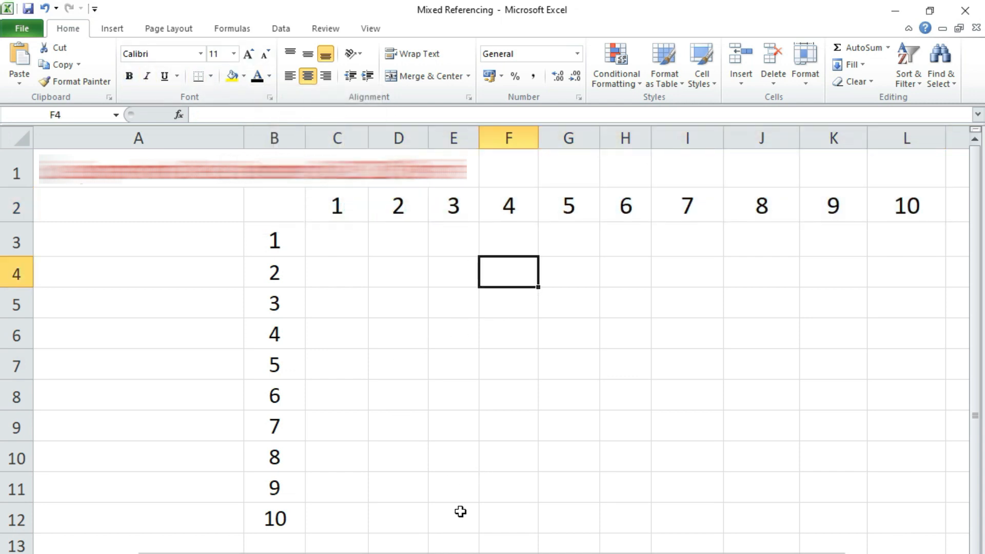
# - Try light blue as the font colour of C2:L2 and settle on the standard dark red
pyautogui.moveTo(334, 204); pyautogui.dragTo(896, 205)
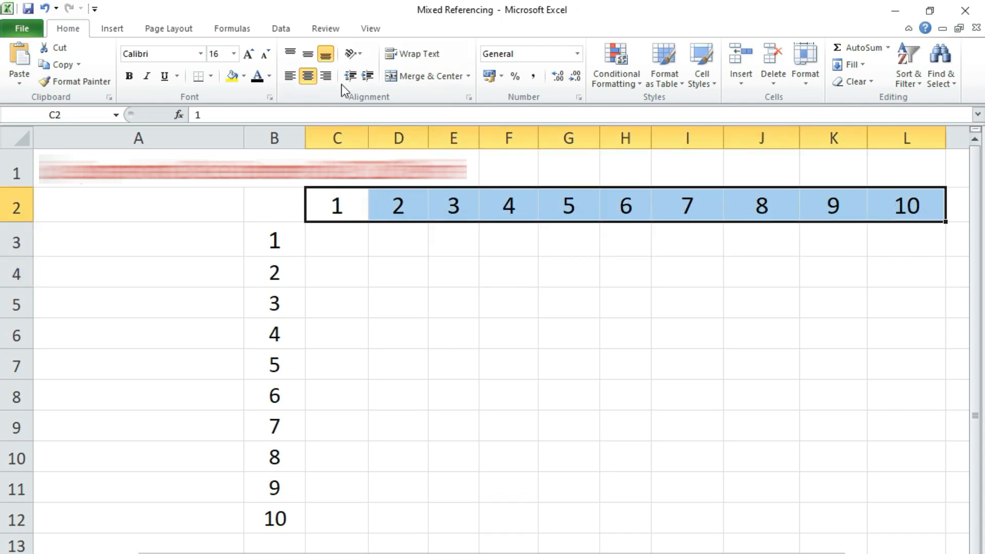
pyautogui.click(269, 76)
pyautogui.click(332, 203)
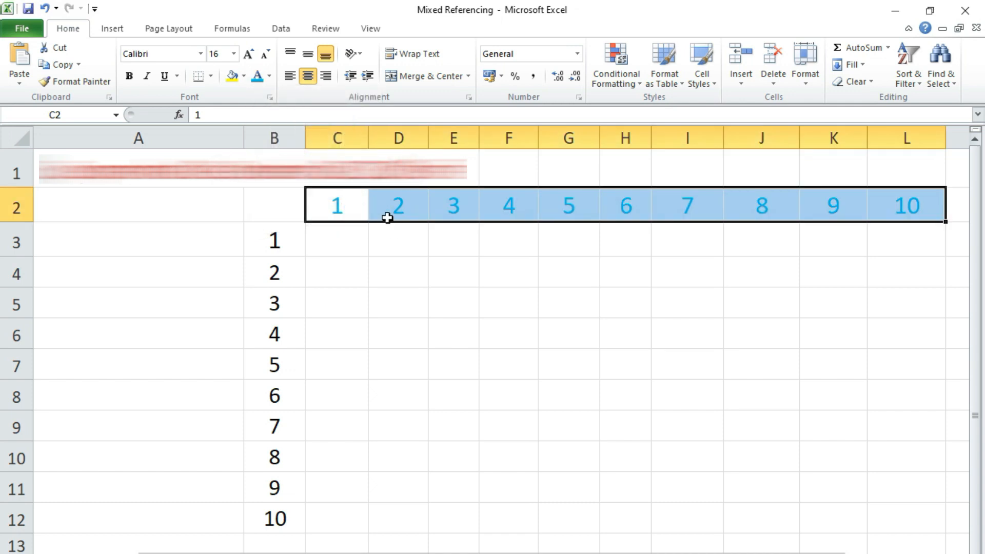
pyautogui.click(270, 77)
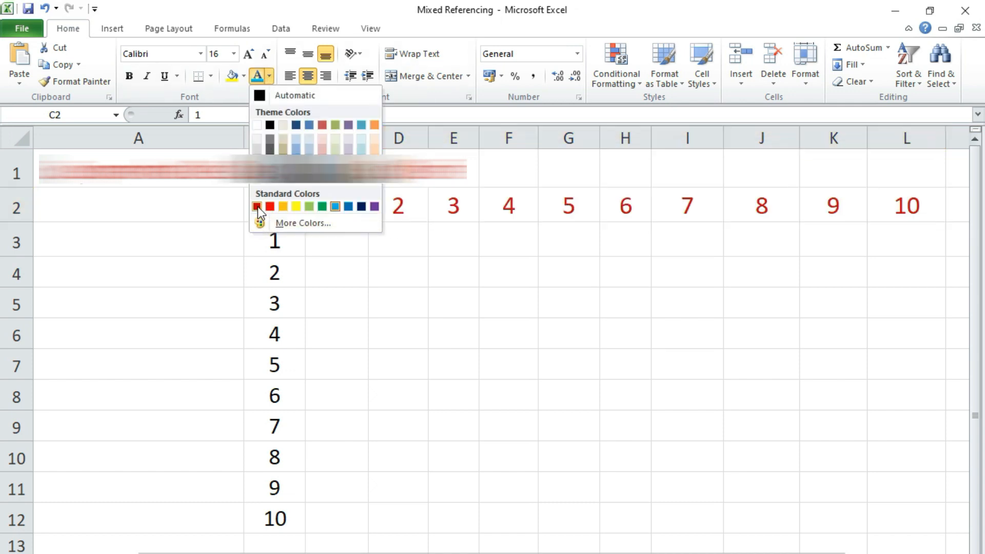
pyautogui.click(258, 207)
pyautogui.click(569, 303)
# - Highlight the numbers in B3:B12 and the whole of column B to show that they share one column
pyautogui.moveTo(271, 246); pyautogui.dragTo(290, 508)
pyautogui.click(468, 443)
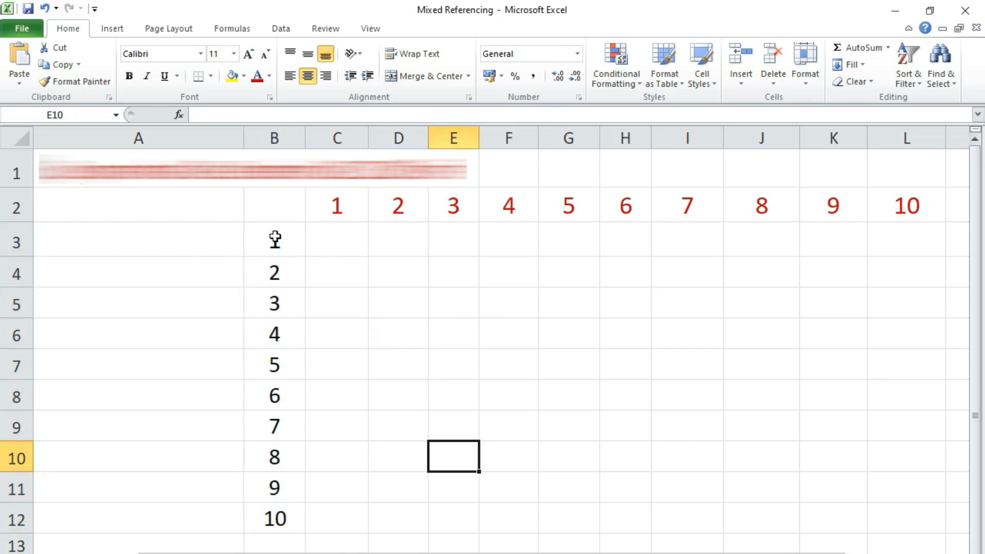
pyautogui.moveTo(274, 240); pyautogui.dragTo(288, 515)
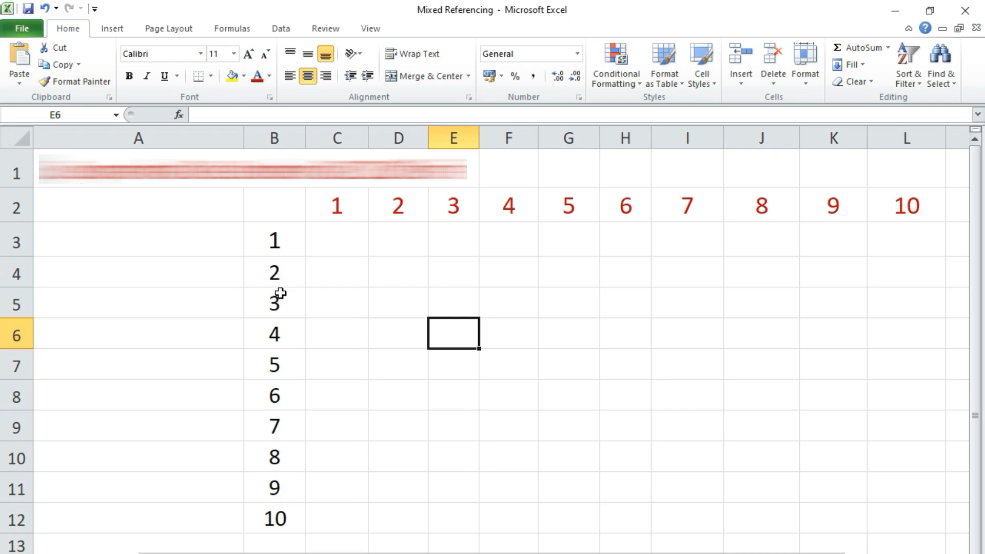
pyautogui.click(274, 131)
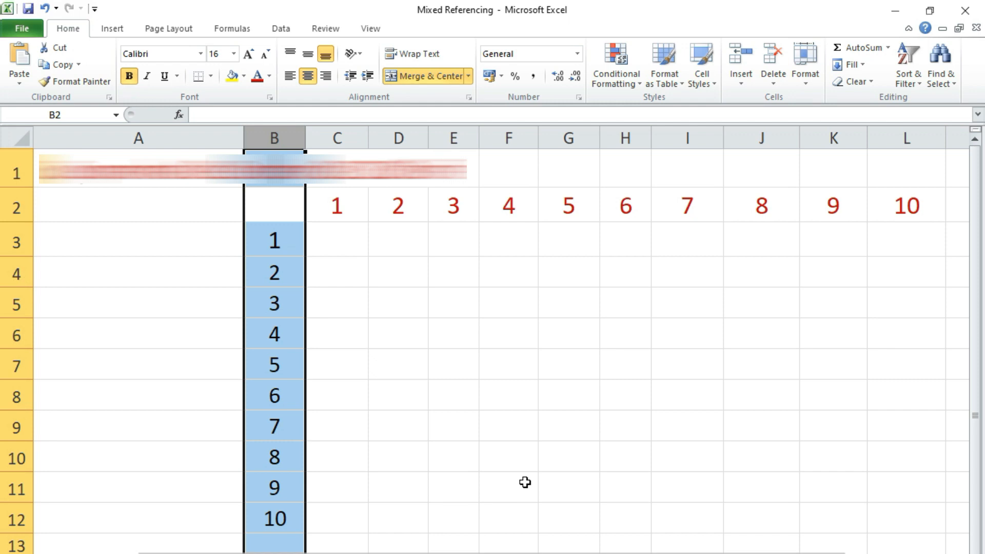
pyautogui.click(406, 303)
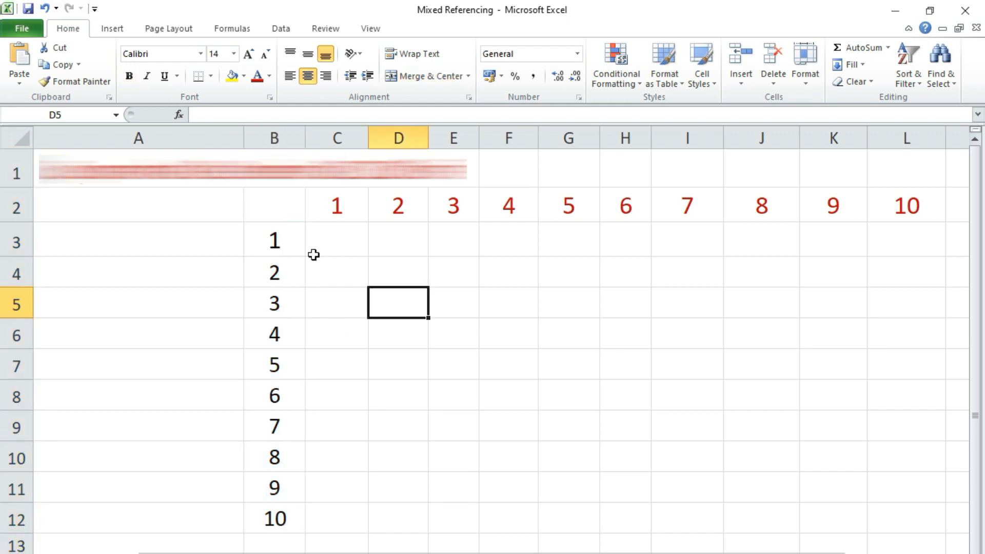
pyautogui.click(270, 135)
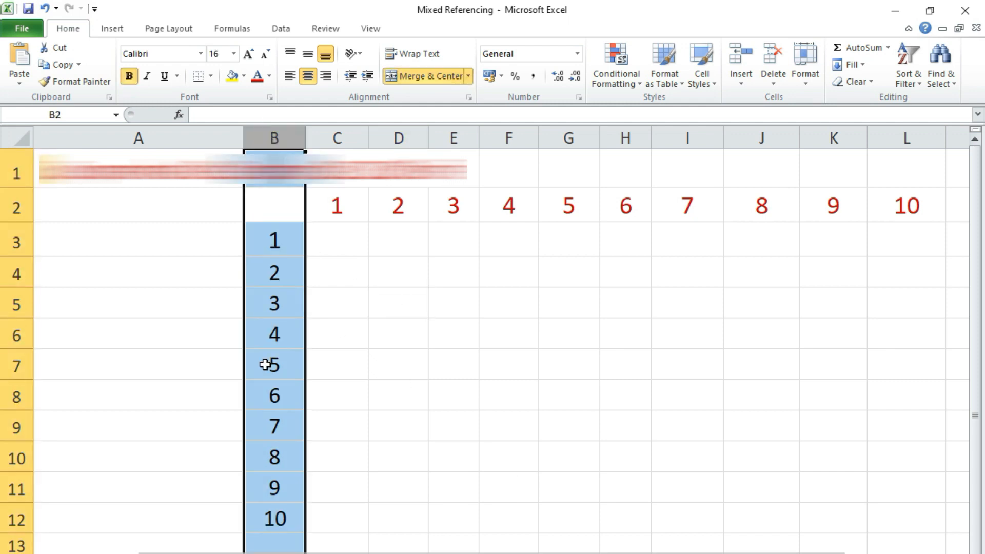
pyautogui.click(466, 382)
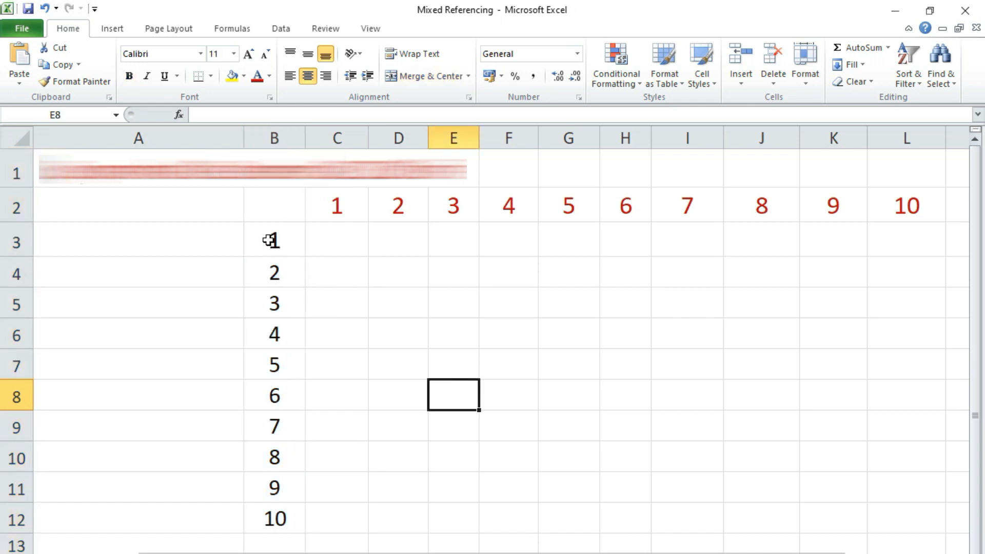
# - Go through the cells B3 to B12 one by one and as a range to examine how their row numbers change
pyautogui.click(270, 241)
pyautogui.click(279, 276)
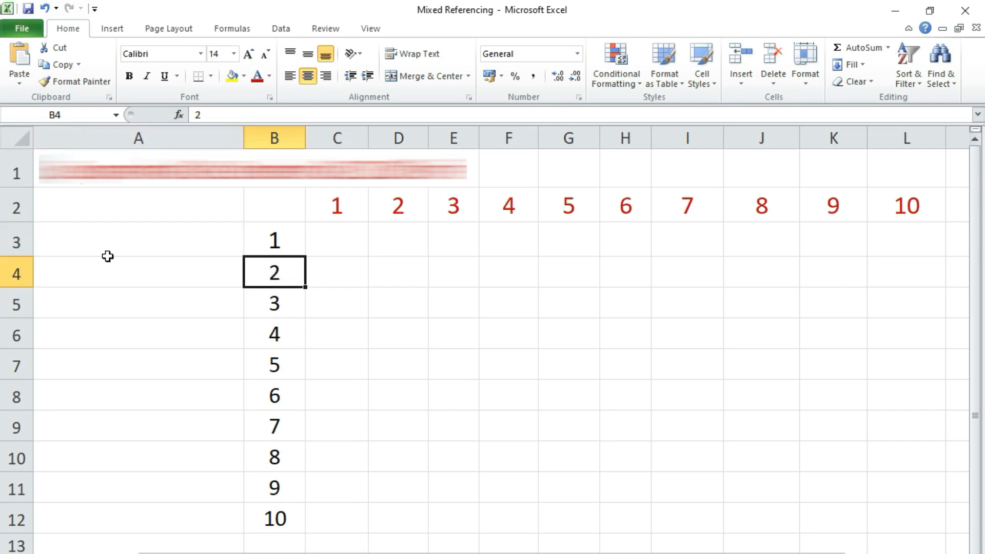
pyautogui.click(263, 306)
pyautogui.click(279, 344)
pyautogui.click(280, 373)
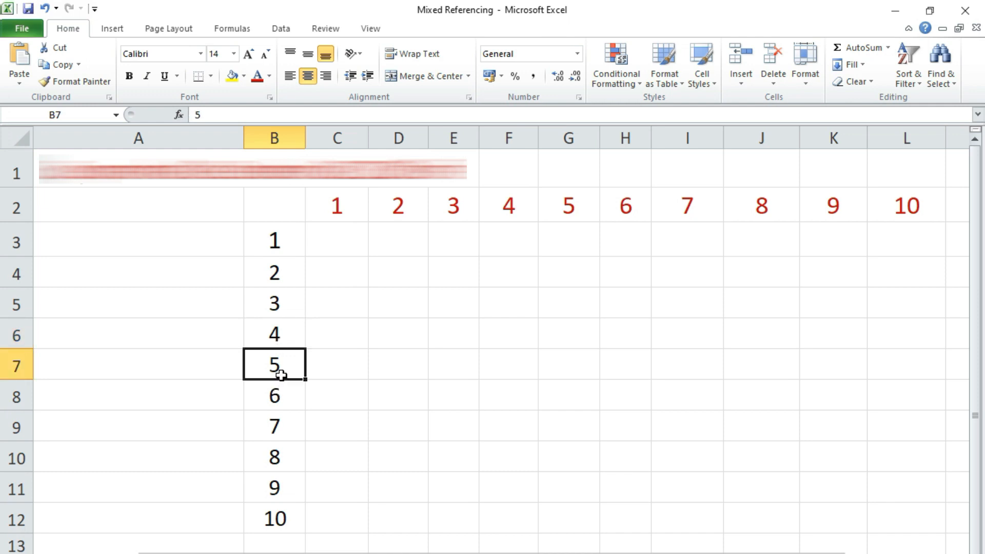
pyautogui.click(284, 398)
pyautogui.click(285, 428)
pyautogui.click(276, 462)
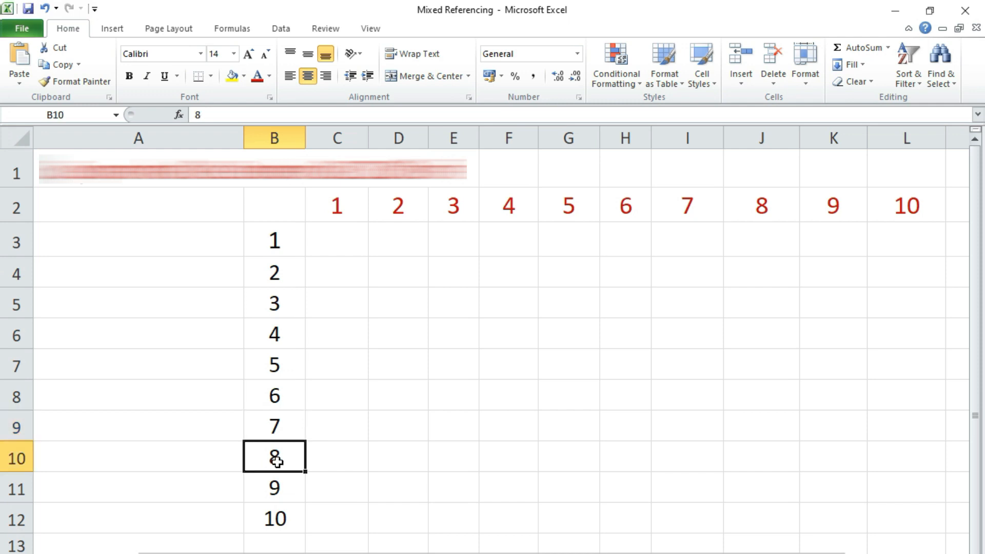
pyautogui.click(275, 488)
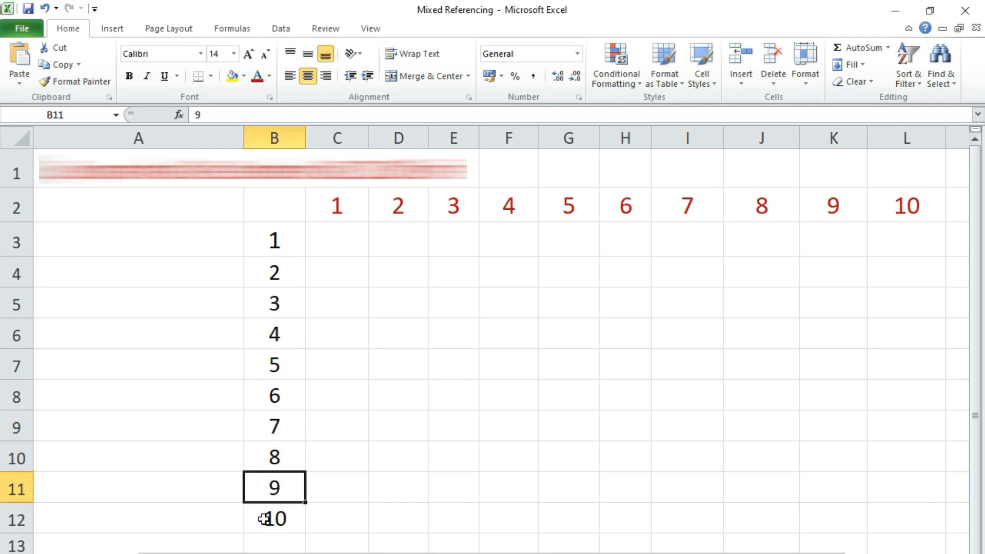
pyautogui.click(277, 520)
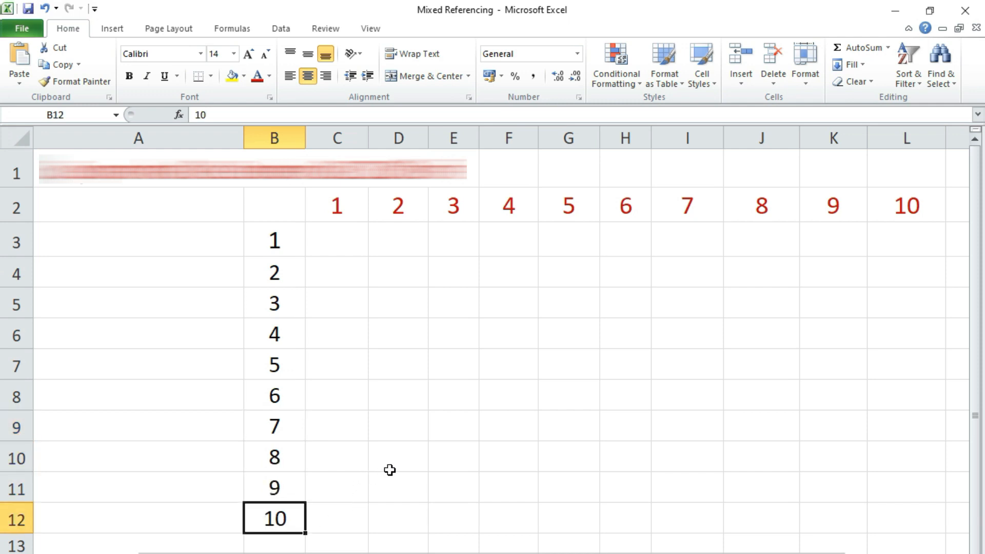
pyautogui.click(267, 241)
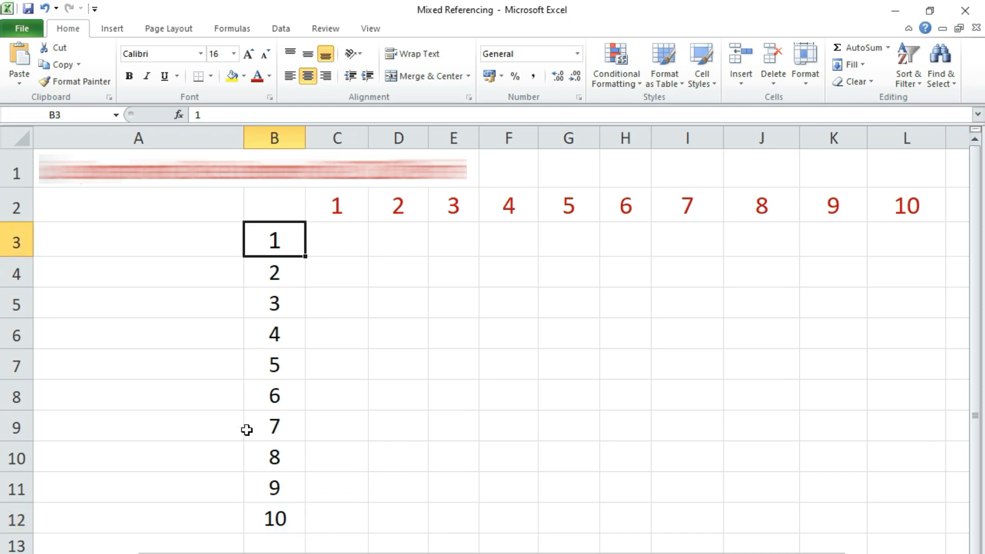
pyautogui.click(286, 519)
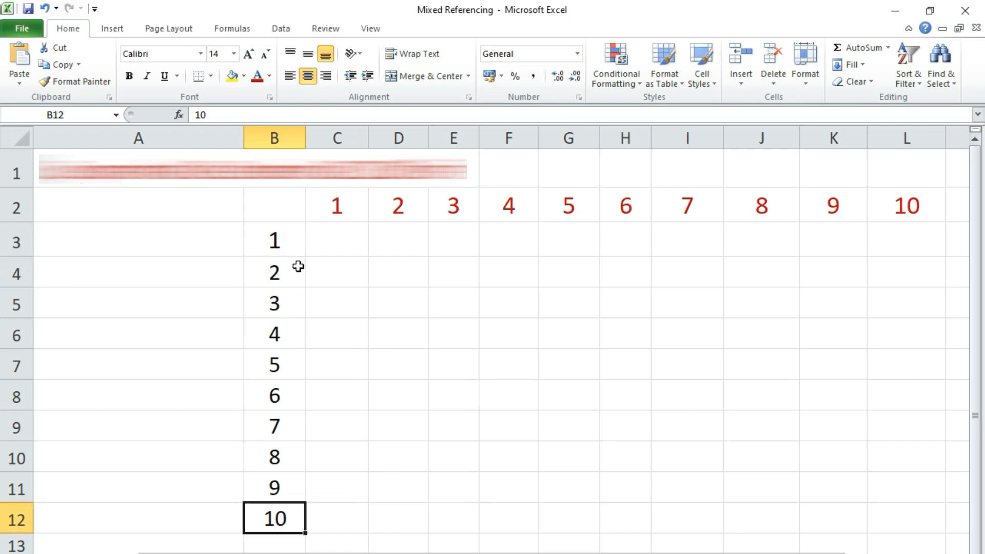
pyautogui.moveTo(281, 241); pyautogui.dragTo(301, 512)
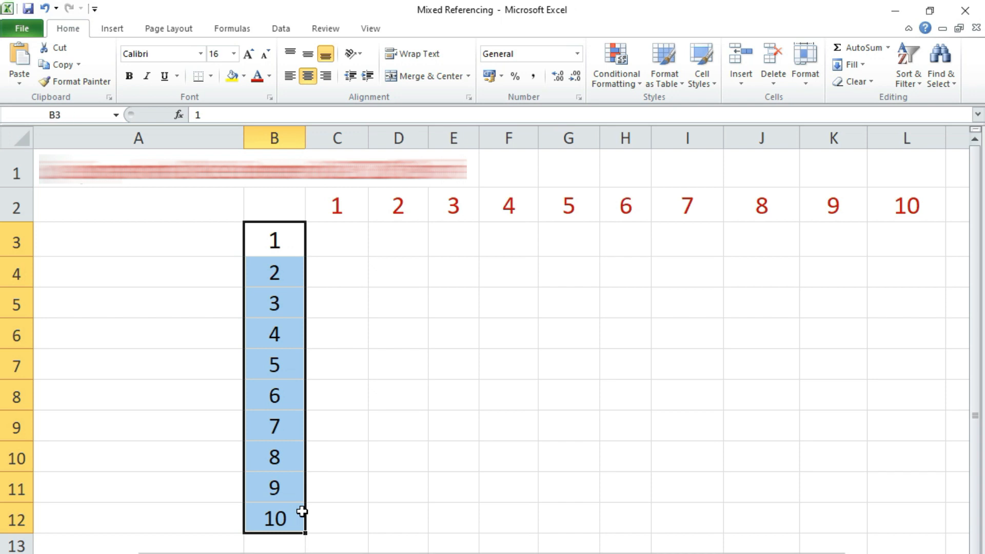
pyautogui.click(299, 303)
pyautogui.hotkey('ctrl', 'Down')
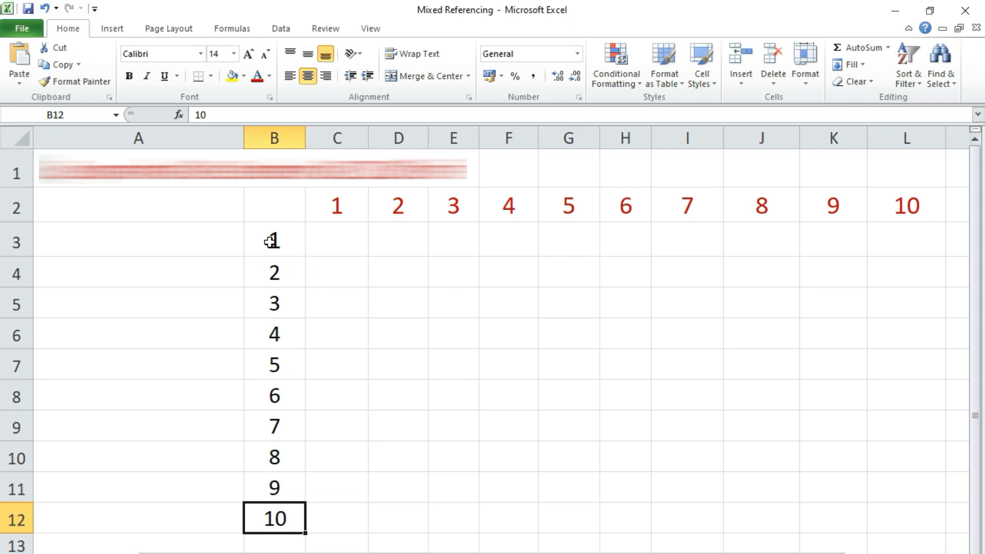
# - Highlight the numbers in C2:L2 and the whole of row 2 to show that they share one row
pyautogui.moveTo(336, 205); pyautogui.dragTo(875, 202)
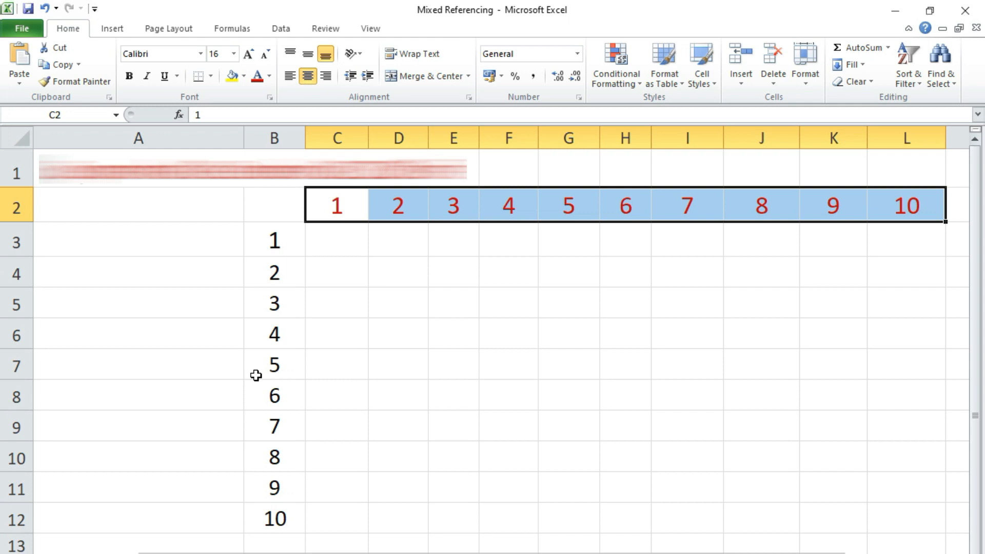
pyautogui.click(344, 204)
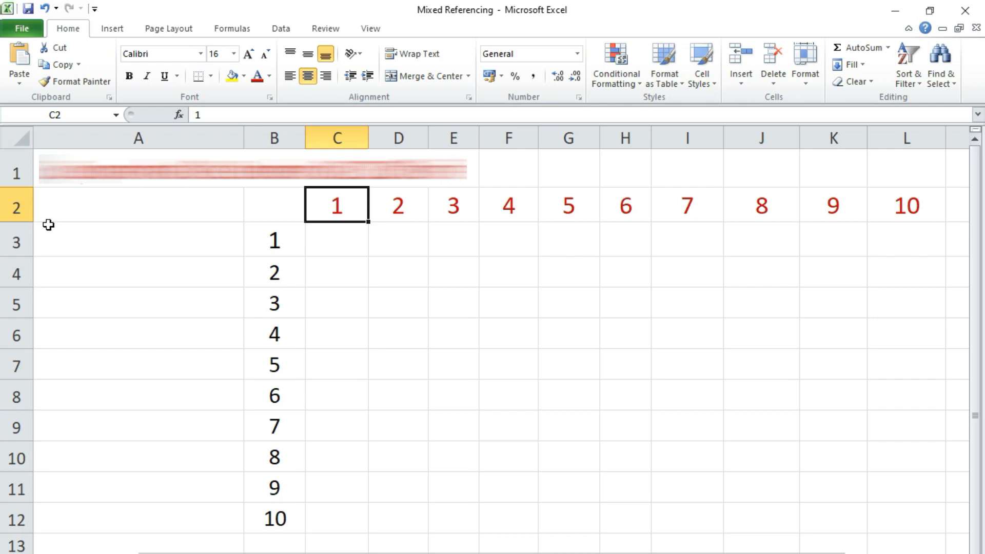
pyautogui.click(17, 207)
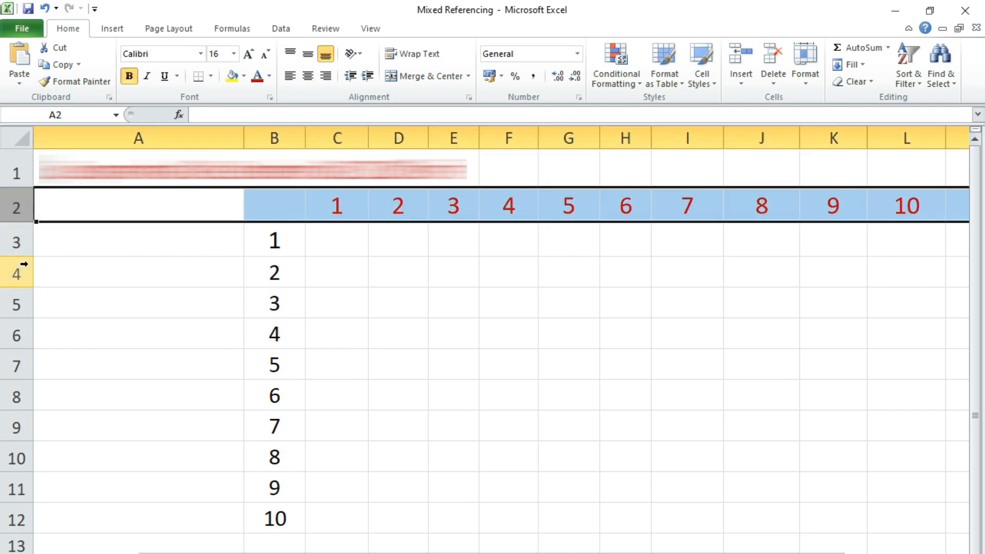
pyautogui.click(109, 273)
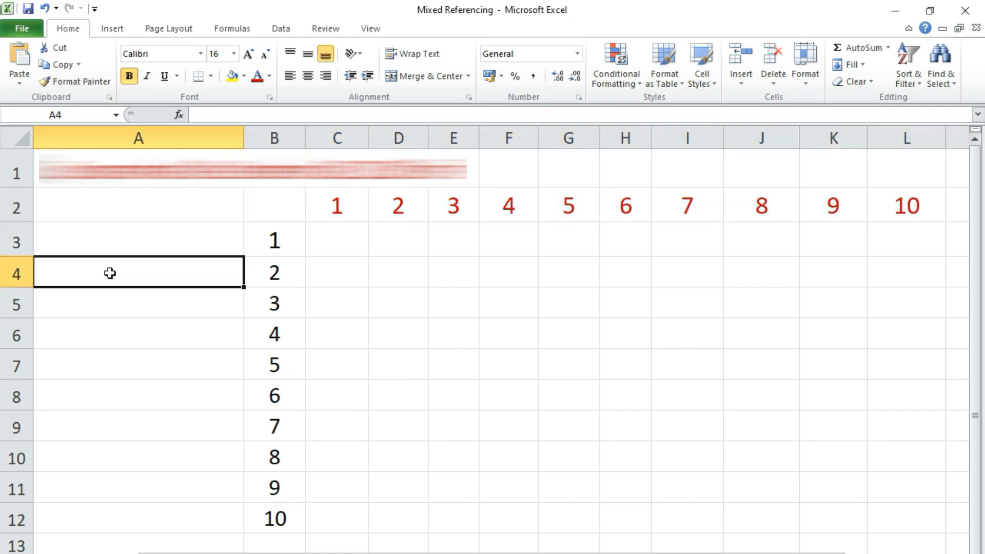
pyautogui.click(16, 205)
pyautogui.click(74, 247)
pyautogui.click(125, 208)
pyautogui.moveTo(279, 208); pyautogui.dragTo(457, 207)
pyautogui.click(528, 242)
# - Go through the cells C2 to L2 one by one to examine how their column letters change
pyautogui.click(337, 200)
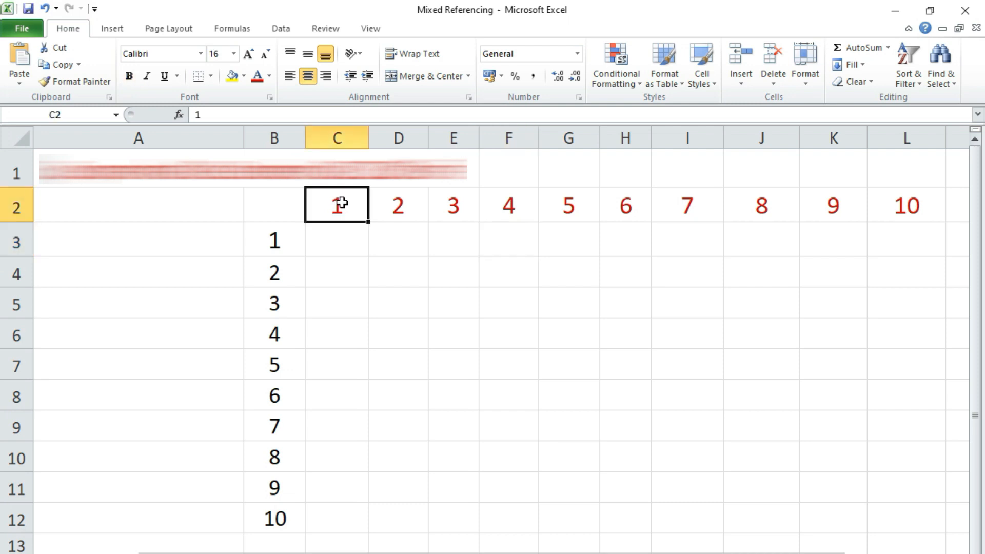
pyautogui.click(401, 210)
pyautogui.click(458, 211)
pyautogui.click(519, 208)
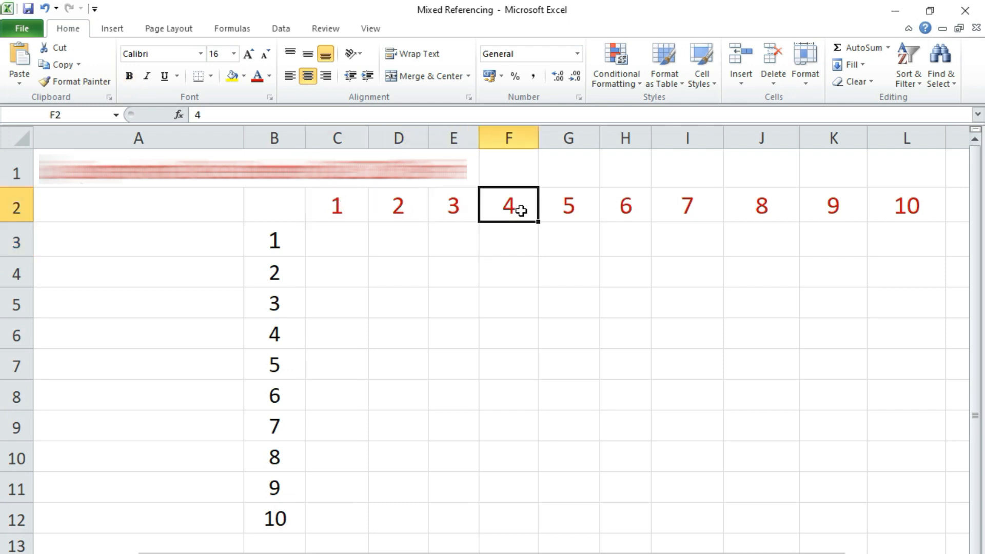
pyautogui.click(557, 211)
pyautogui.click(640, 209)
pyautogui.click(690, 212)
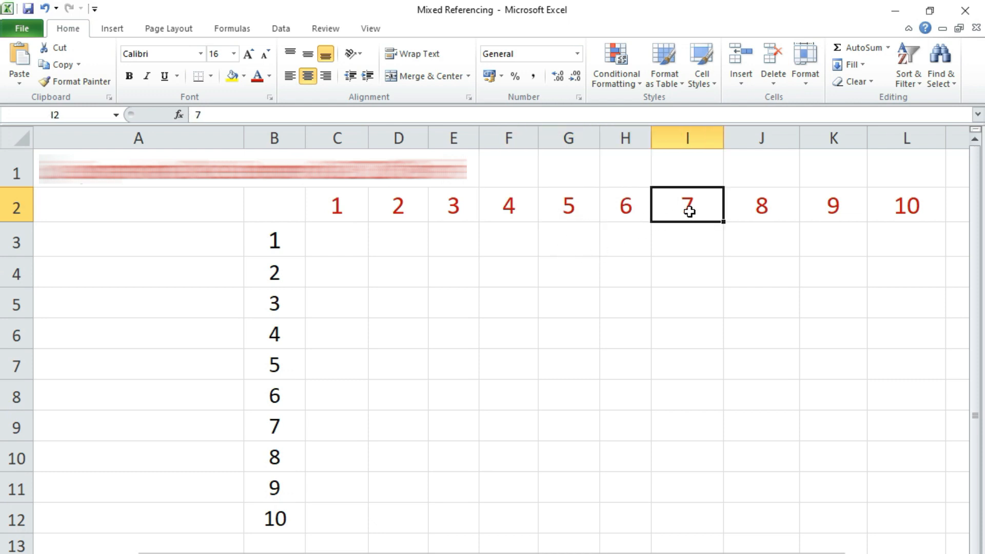
pyautogui.click(771, 211)
pyautogui.click(829, 212)
pyautogui.click(914, 208)
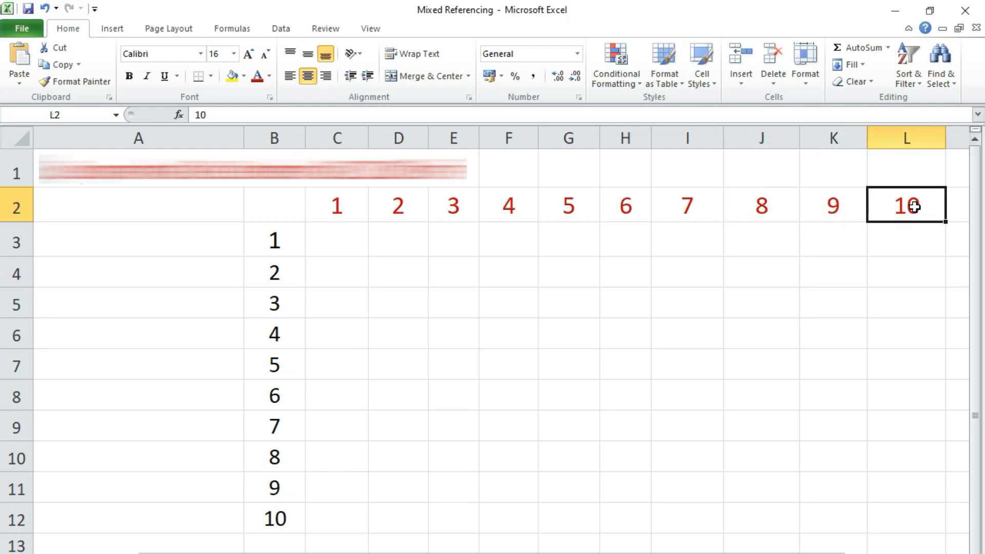
# - Compare the first and last headings, C2 and L2, and highlight the range C2:L2 between them
pyautogui.click(337, 207)
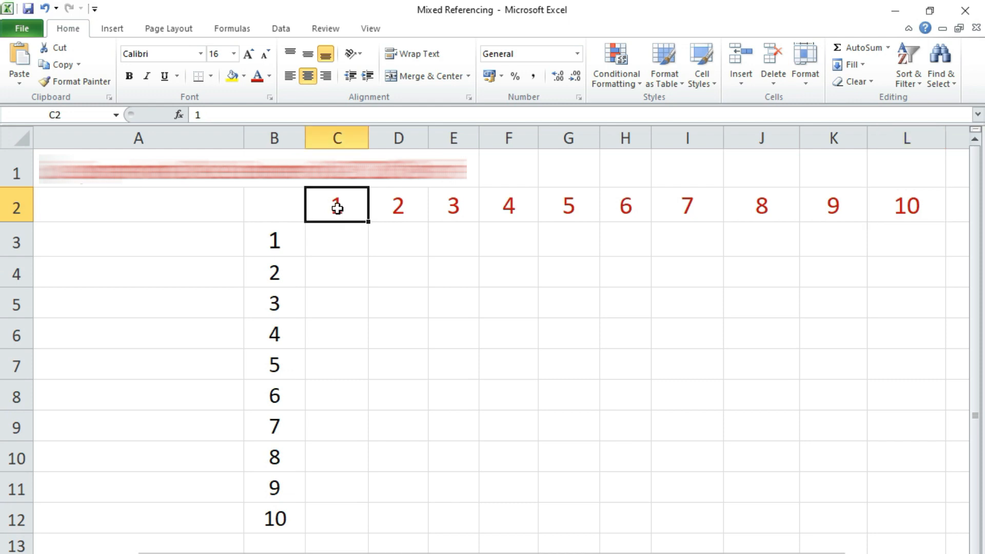
pyautogui.click(895, 206)
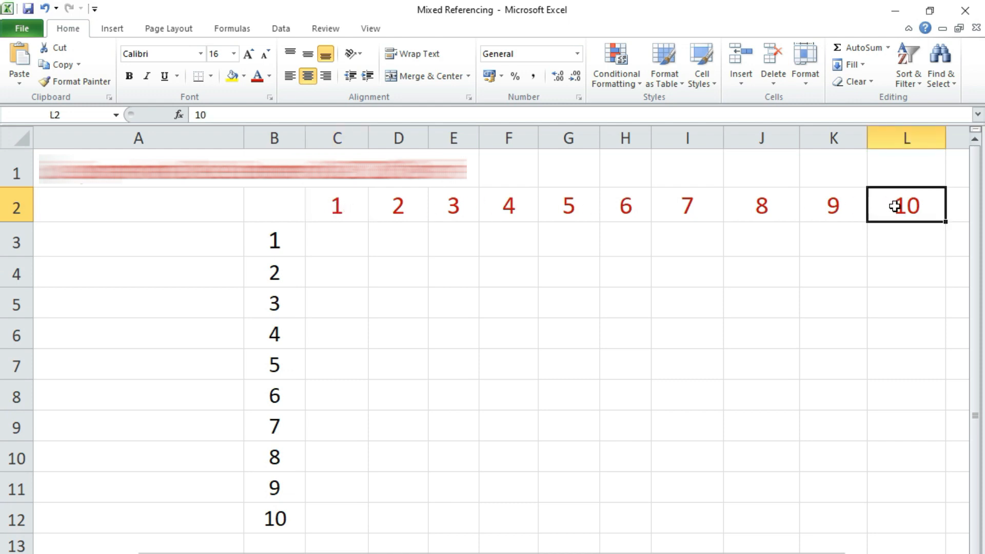
pyautogui.moveTo(334, 202); pyautogui.dragTo(895, 203)
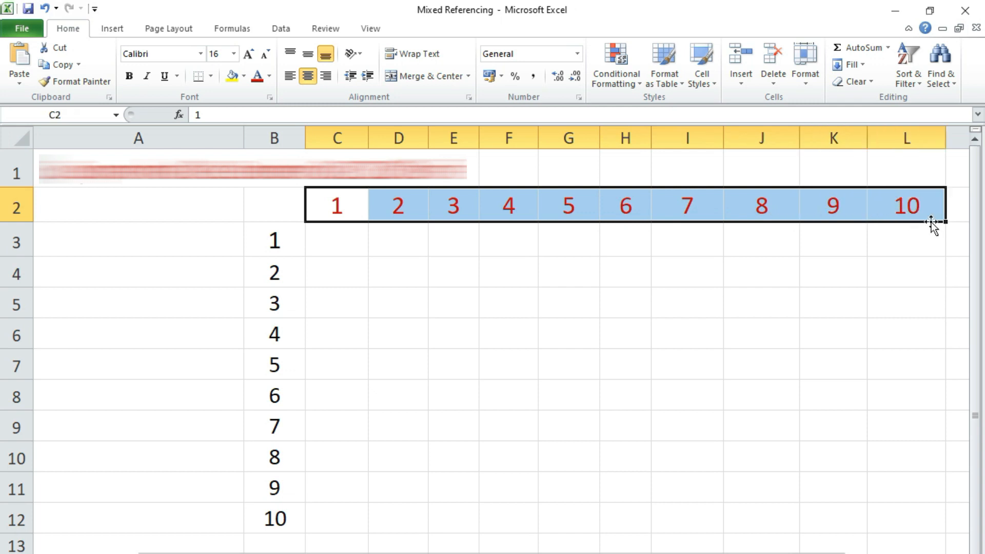
pyautogui.click(409, 277)
pyautogui.moveTo(337, 205); pyautogui.dragTo(880, 212)
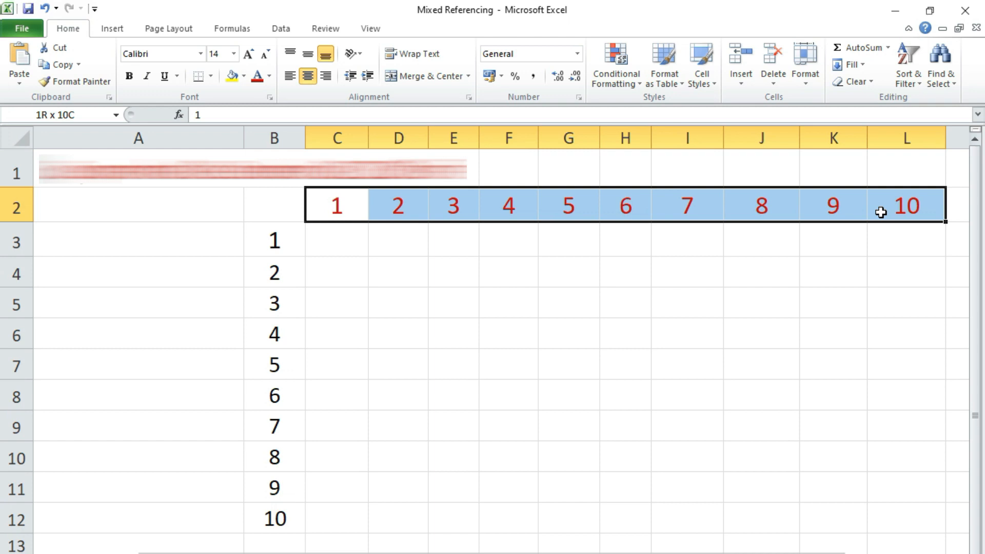
pyautogui.moveTo(881, 212); pyautogui.dragTo(881, 213)
# - Go through the row 2 headings again, from C2 to F2 and from C2 to I2, comparing column letters and row number
pyautogui.click(338, 210)
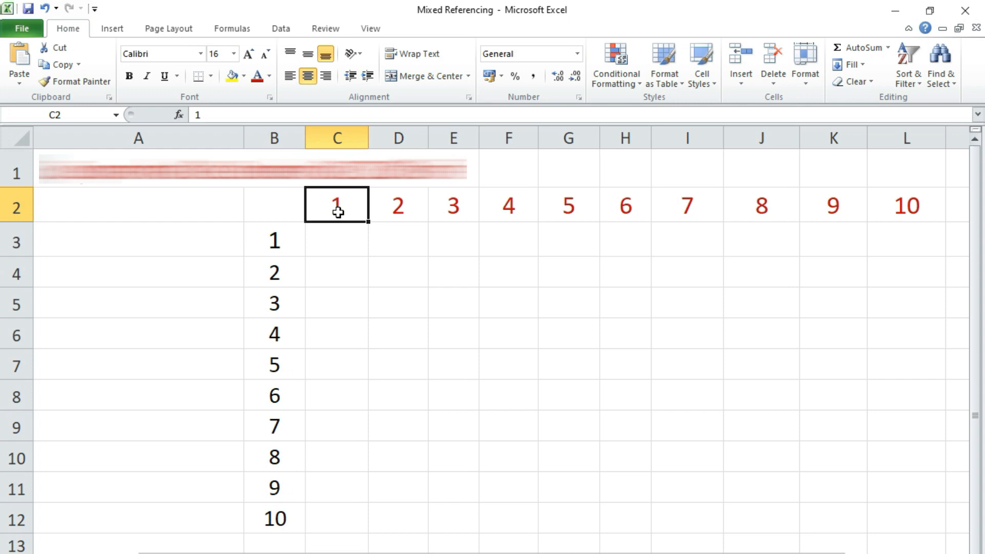
pyautogui.click(408, 206)
pyautogui.click(455, 208)
pyautogui.click(524, 210)
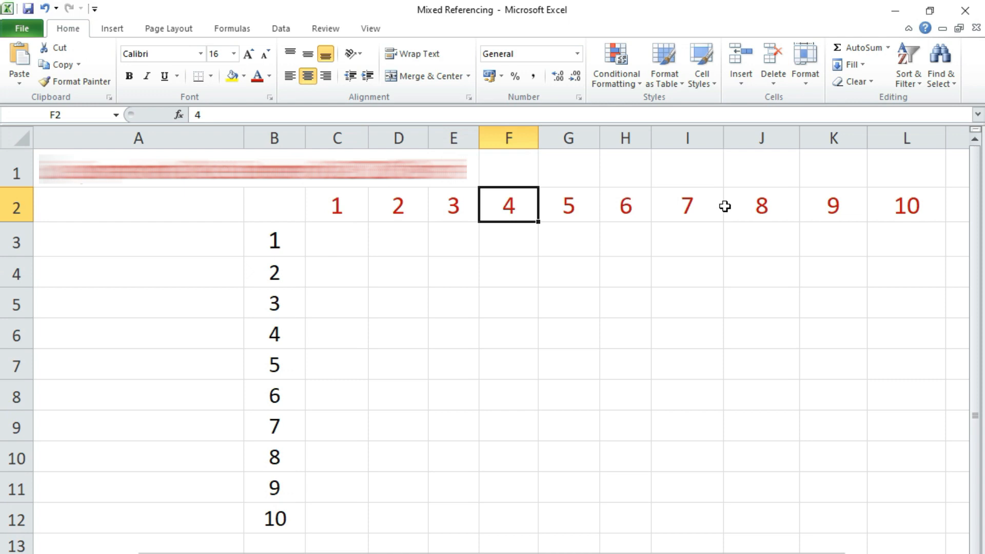
pyautogui.click(348, 201)
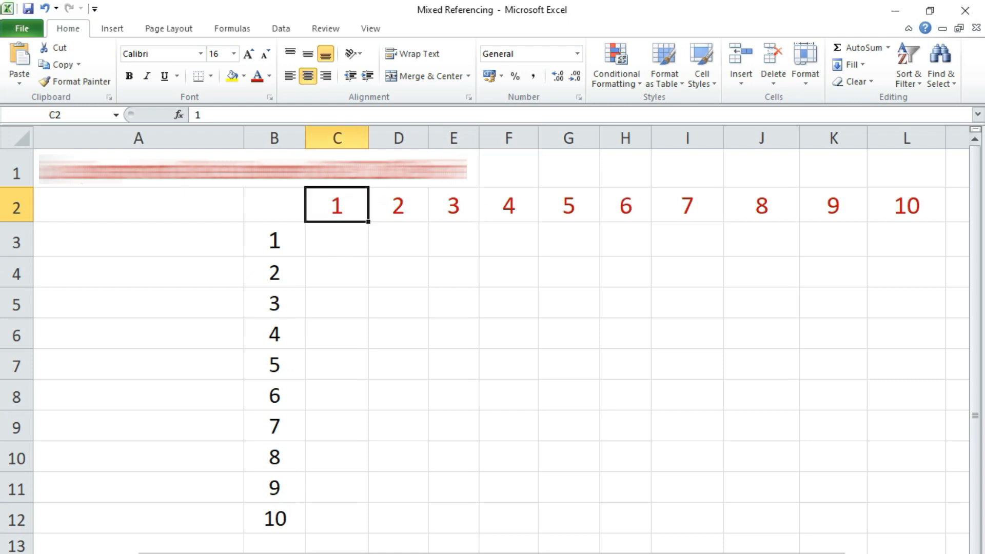
pyautogui.click(492, 553)
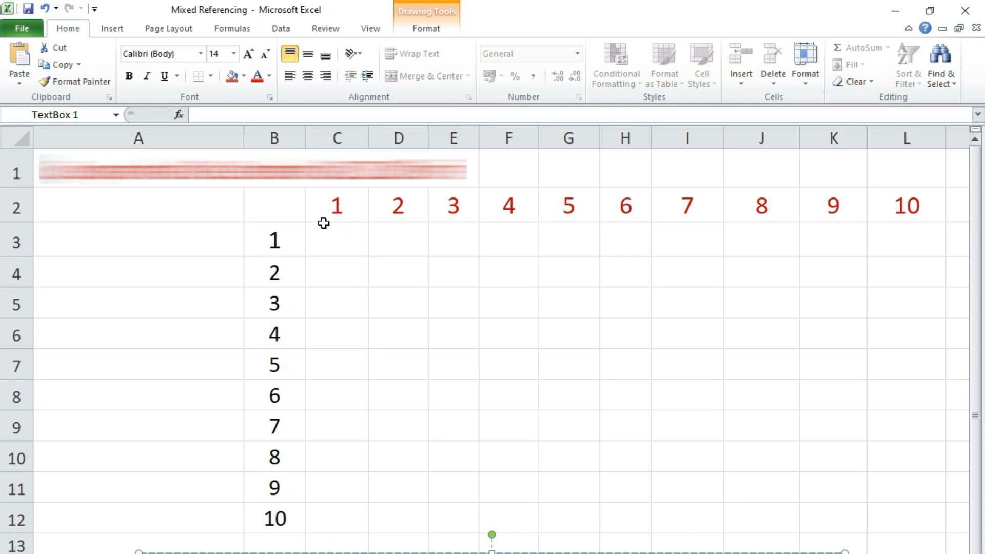
pyautogui.click(336, 208)
pyautogui.click(402, 210)
pyautogui.click(449, 210)
pyautogui.click(512, 210)
pyautogui.click(566, 210)
pyautogui.click(625, 210)
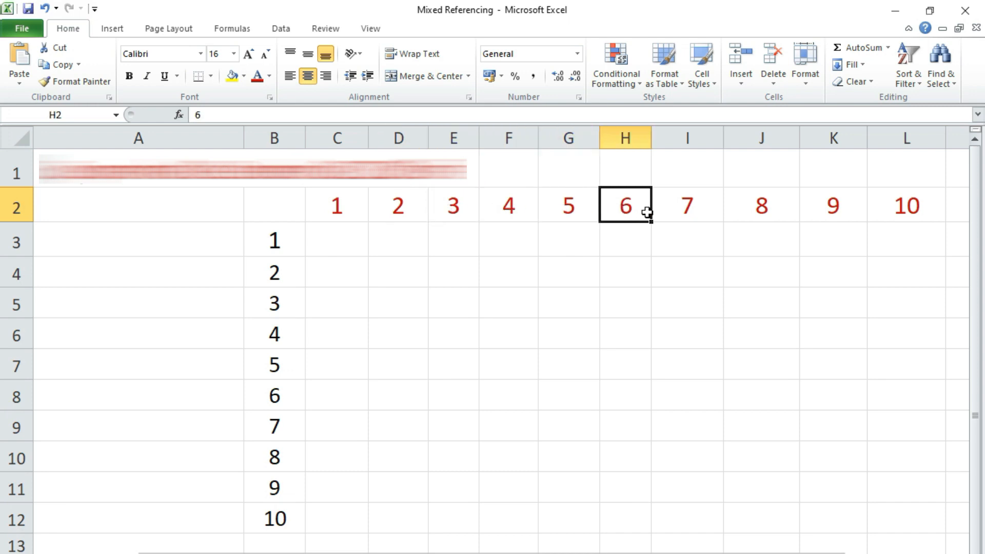
pyautogui.click(678, 210)
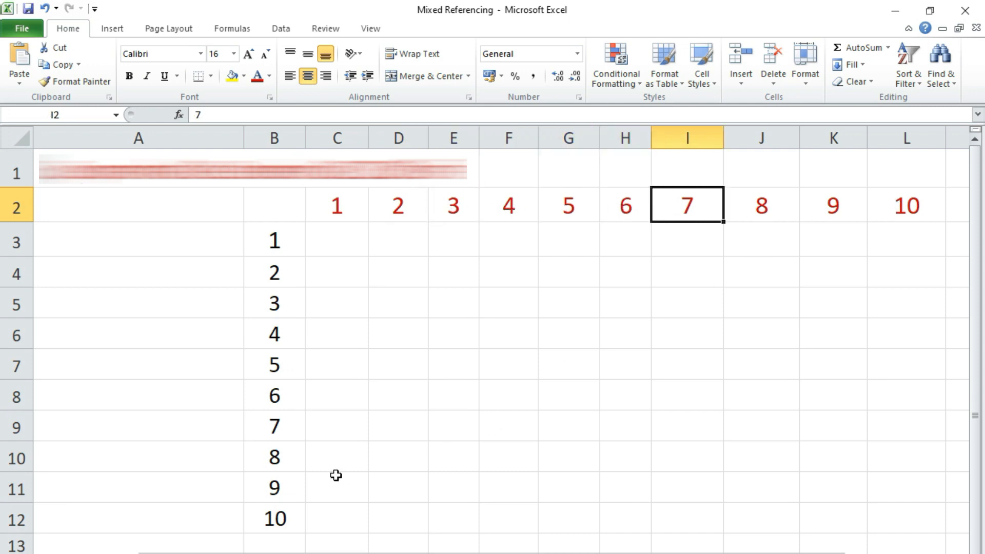
pyautogui.click(288, 553)
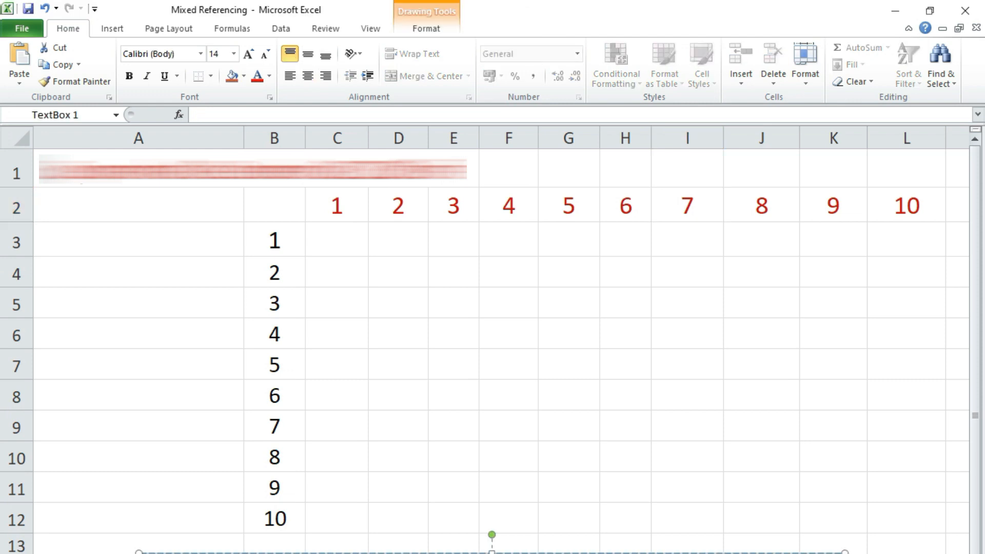
# - Compare the cells C2 and B3, and highlight C2:L2 and the whole of row 2 to point out their common row
pyautogui.click(334, 205)
pyautogui.click(274, 239)
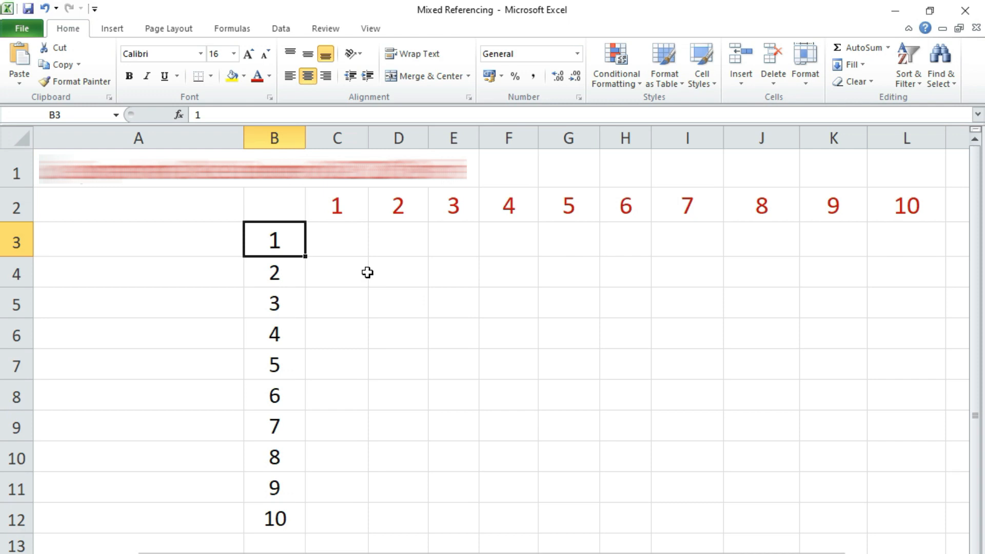
pyautogui.click(337, 205)
pyautogui.moveTo(330, 206); pyautogui.dragTo(918, 210)
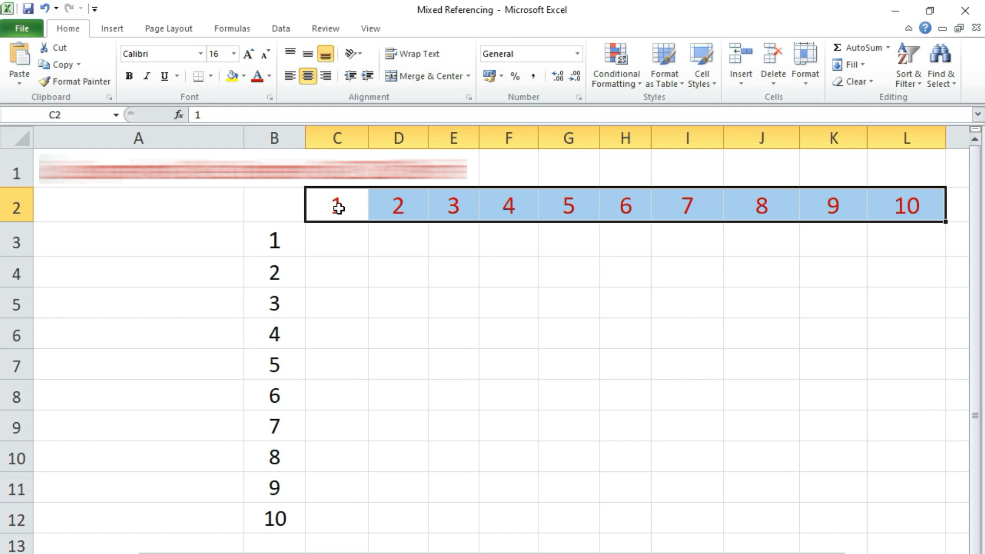
pyautogui.click(17, 209)
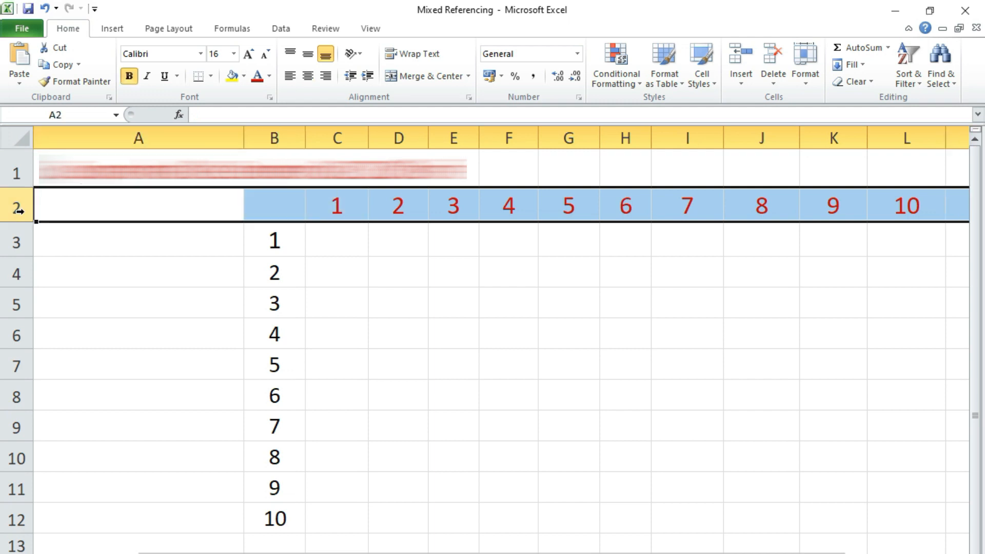
# - Go through the headings C2 to F2 to examine which part of their cell references varies
pyautogui.click(335, 204)
pyautogui.click(402, 208)
pyautogui.click(455, 212)
pyautogui.click(331, 209)
pyautogui.click(383, 207)
pyautogui.click(440, 211)
pyautogui.click(505, 215)
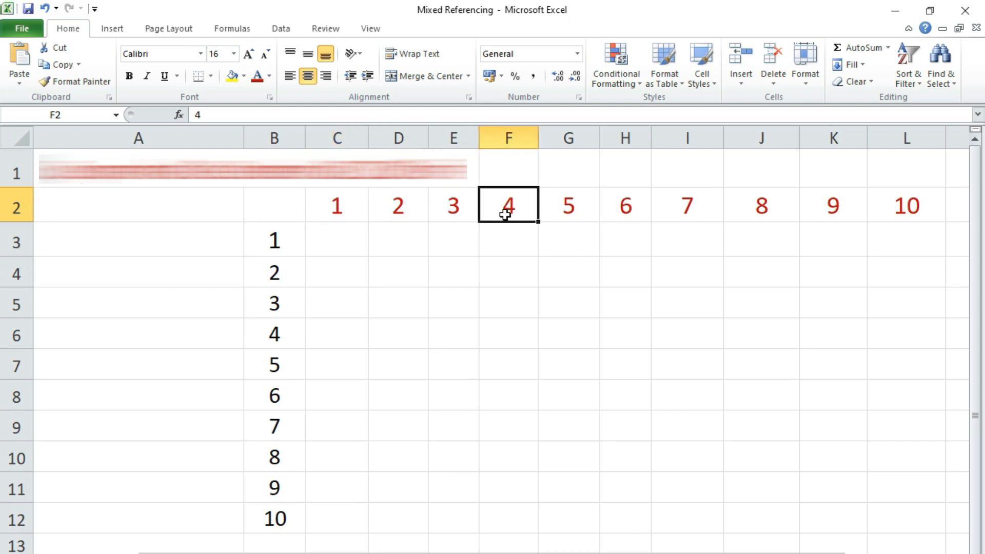
pyautogui.click(336, 201)
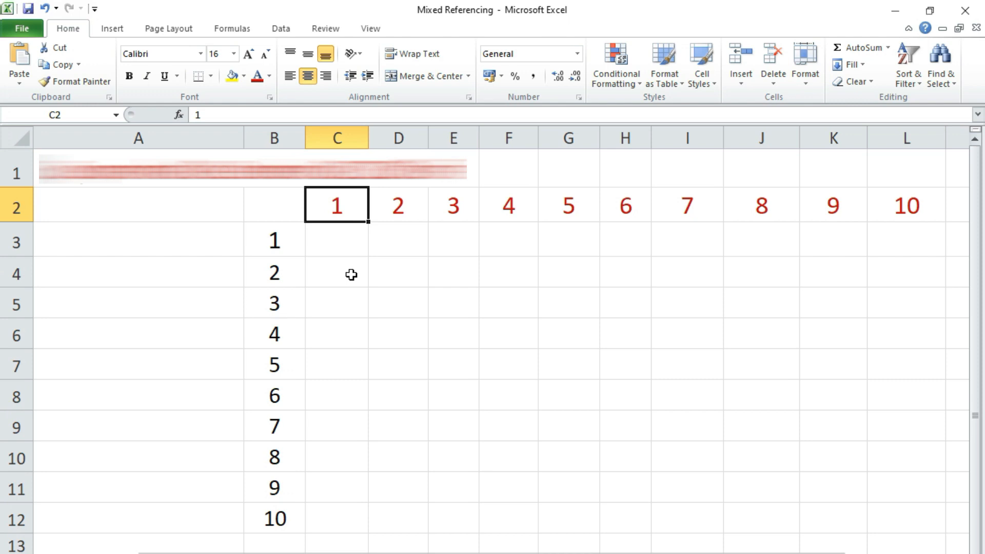
# - Highlight B3:B12 and go through the cells B3 to B7 to examine which part of their references varies
pyautogui.moveTo(267, 237); pyautogui.dragTo(266, 506)
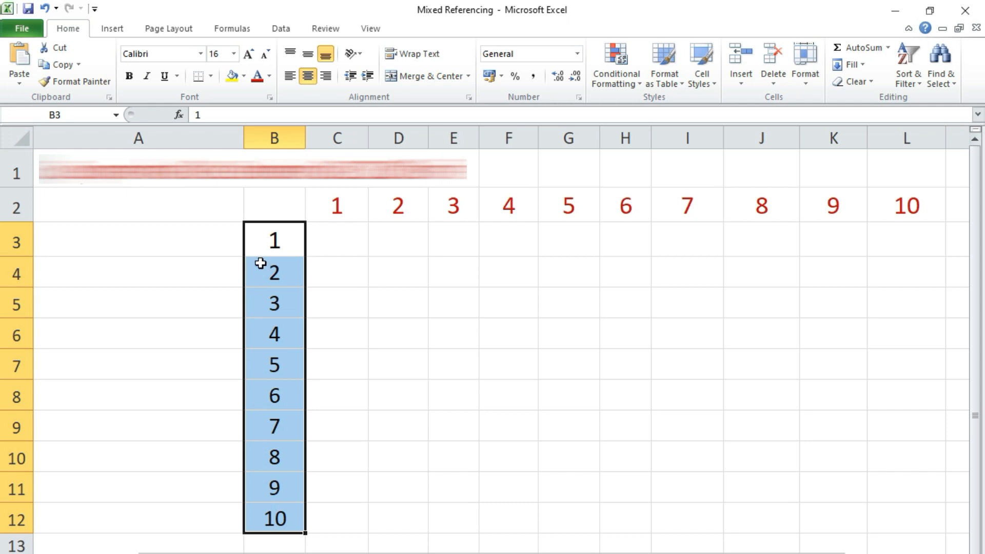
pyautogui.click(272, 246)
pyautogui.click(262, 272)
pyautogui.click(264, 305)
pyautogui.click(284, 239)
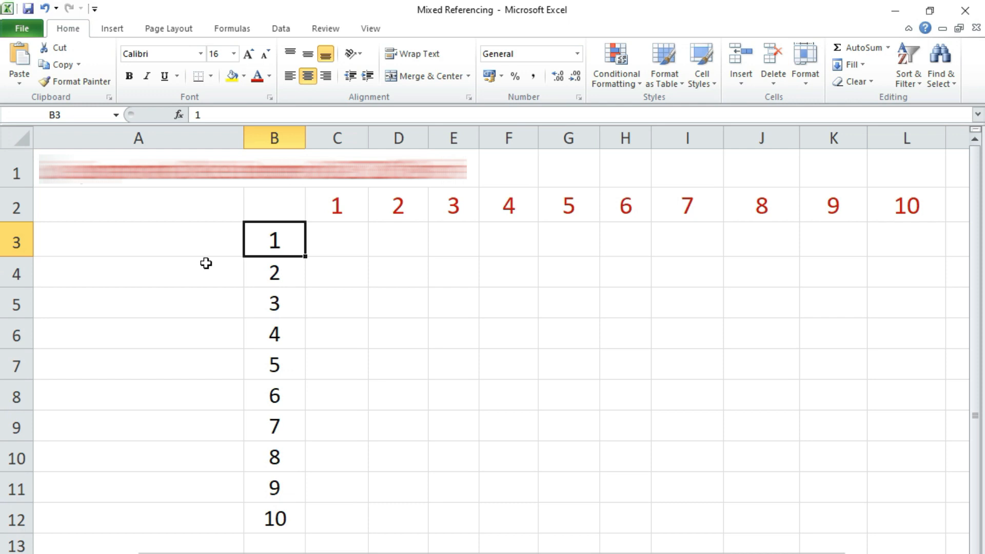
pyautogui.click(270, 272)
pyautogui.click(269, 307)
pyautogui.click(274, 339)
pyautogui.click(273, 368)
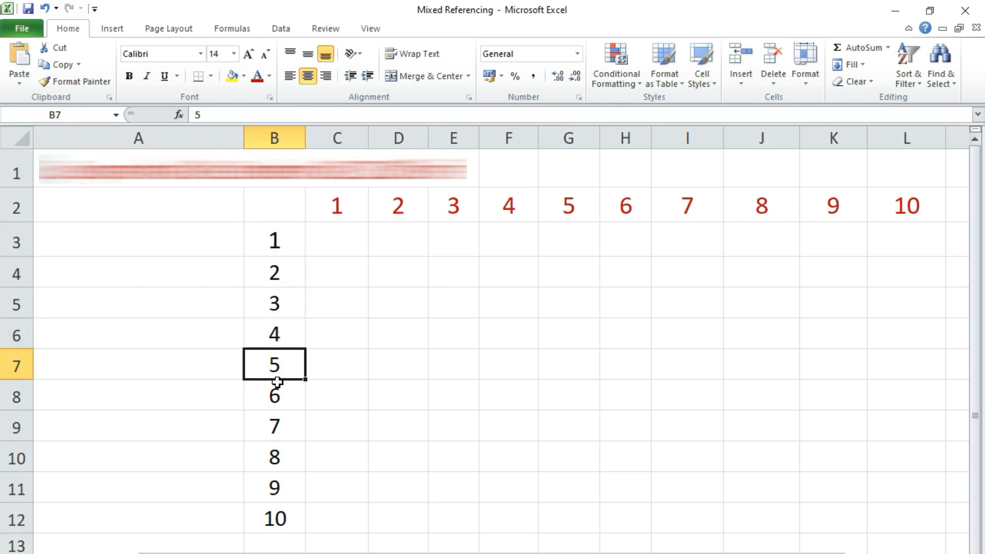
pyautogui.click(330, 244)
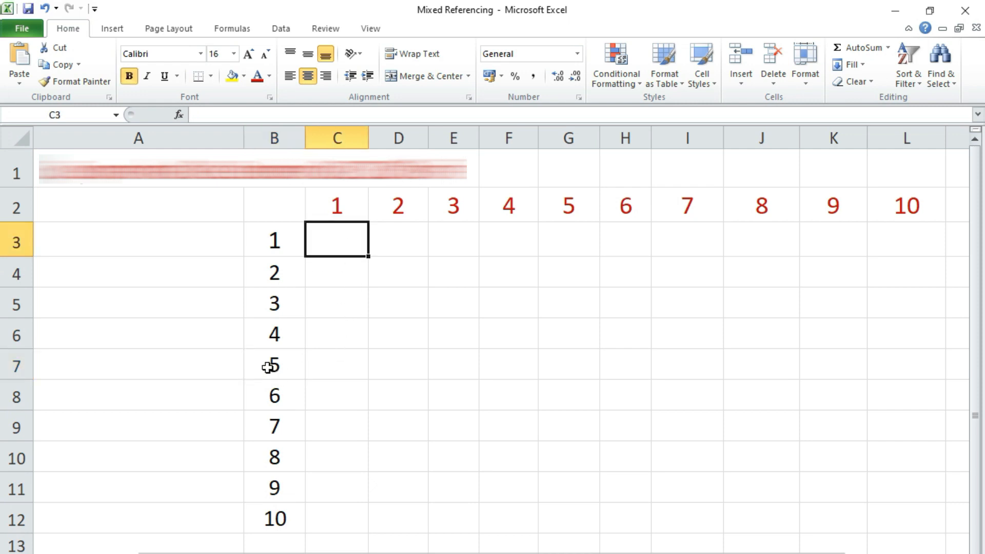
pyautogui.write('=')
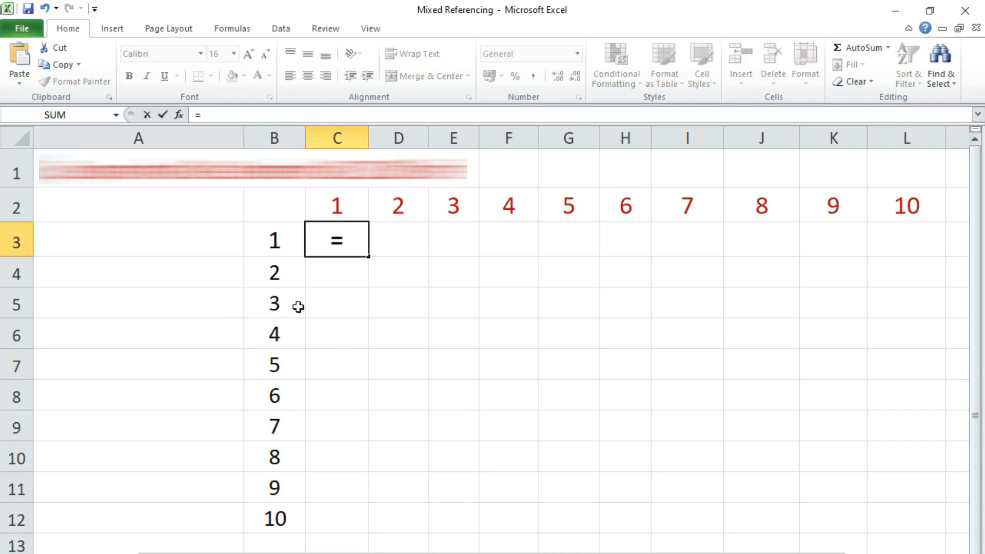
pyautogui.press('Escape')
# - Trace how B3 pairs with the headings C2, D2 and E2 for the products in C3, D3 and E3
pyautogui.click(269, 241)
pyautogui.click(330, 204)
pyautogui.click(337, 245)
pyautogui.click(262, 239)
pyautogui.click(394, 203)
pyautogui.click(396, 241)
pyautogui.click(270, 240)
pyautogui.click(450, 204)
pyautogui.click(447, 241)
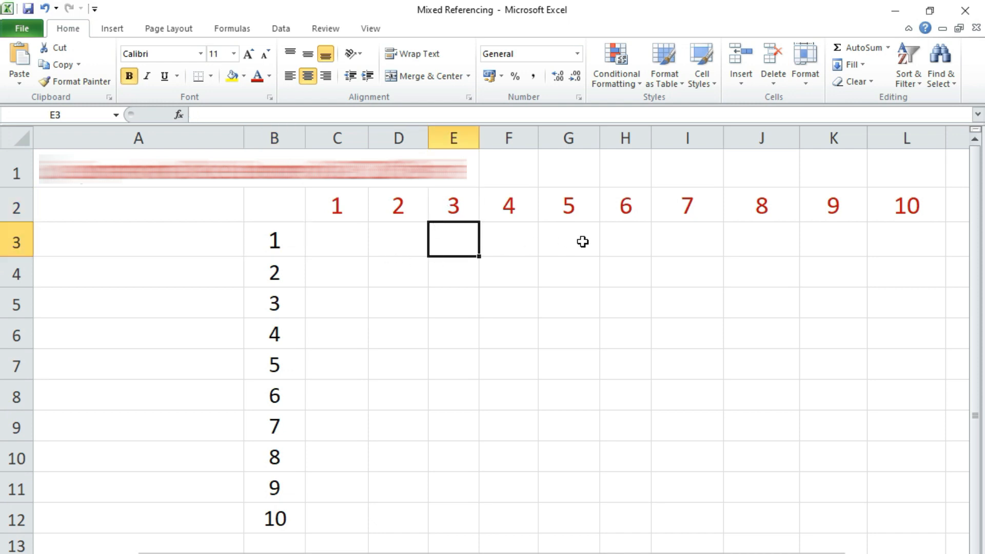
# - Enter the formula =B3*C2 in cell C3 to multiply the first row and column headings
pyautogui.click(343, 241)
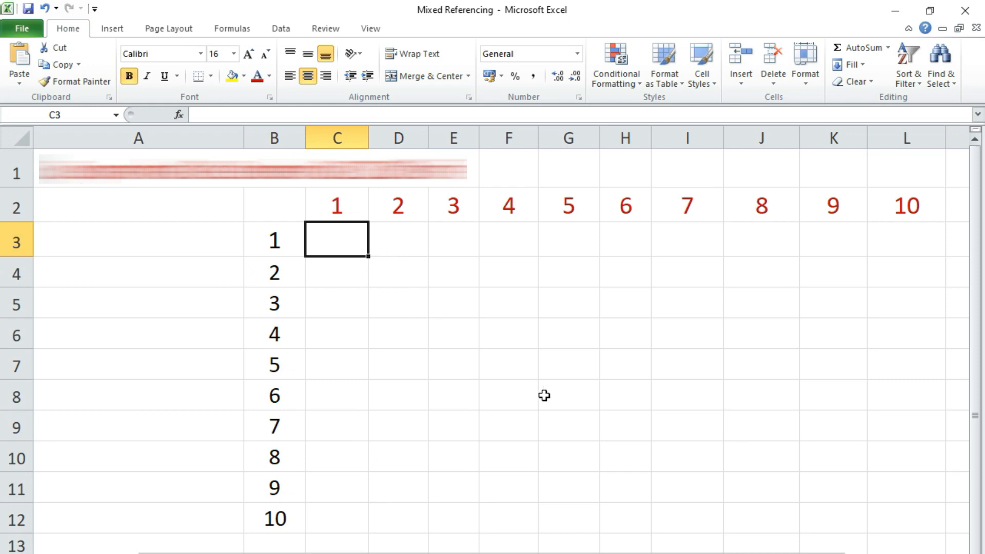
pyautogui.write('=')
pyautogui.click(274, 244)
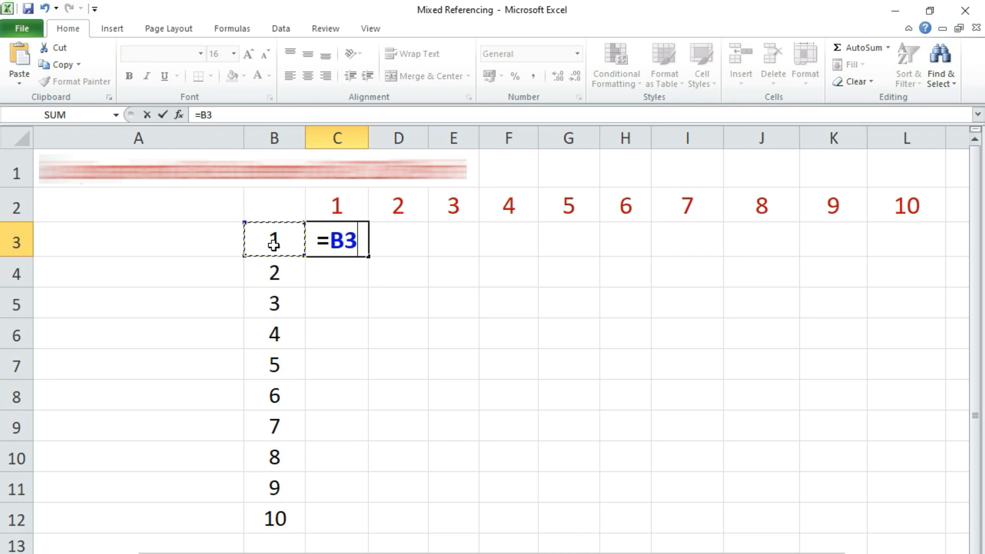
pyautogui.write('*')
pyautogui.click(350, 203)
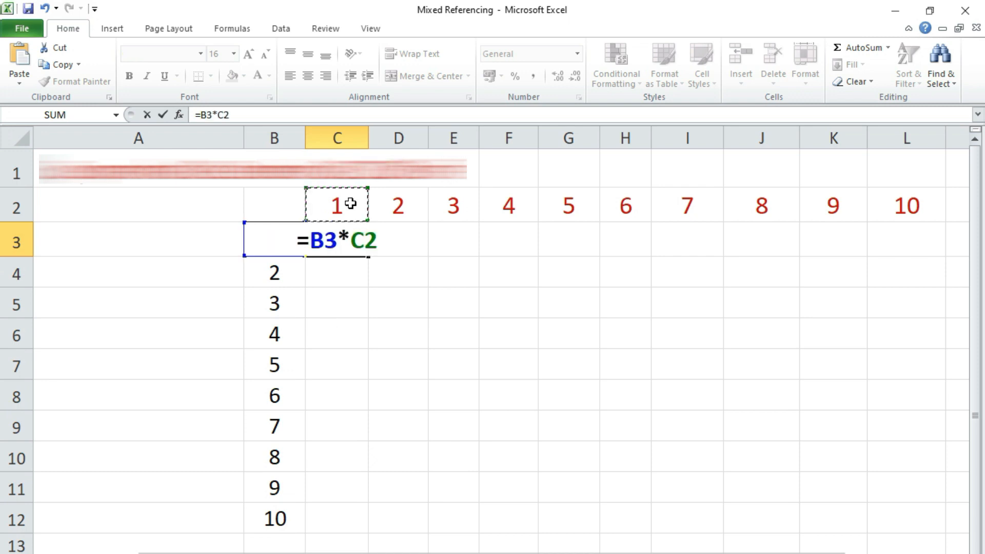
pyautogui.press('Return')
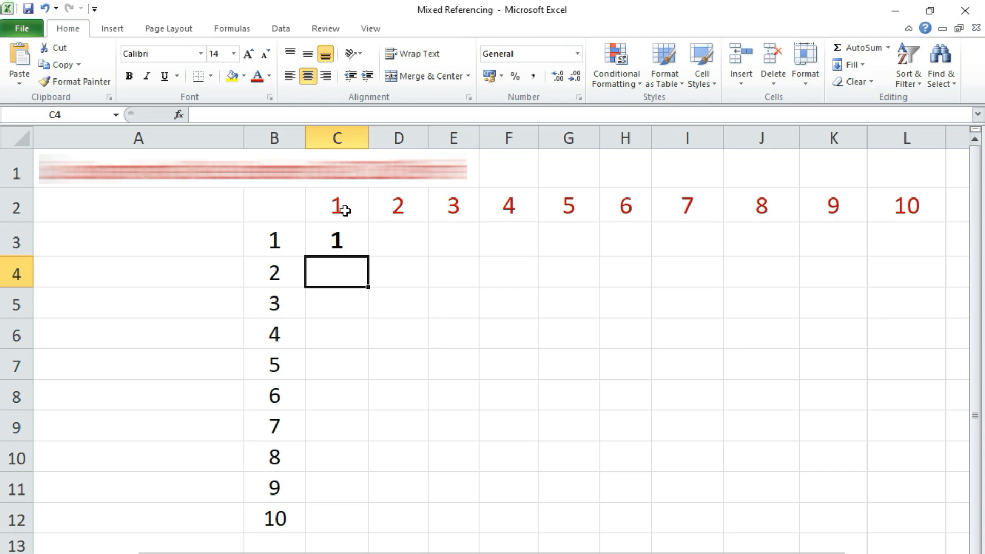
# - Fill the formula from C3 across the whole grid C3:L12 and remove the bold formatting from the results
pyautogui.click(341, 233)
pyautogui.moveTo(369, 256); pyautogui.dragTo(939, 528)
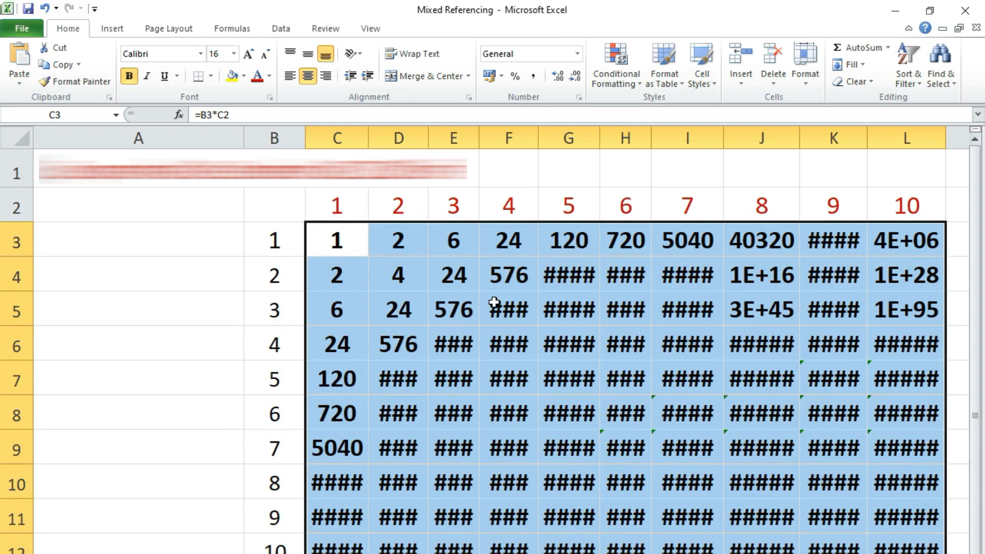
pyautogui.click(130, 78)
pyautogui.click(817, 418)
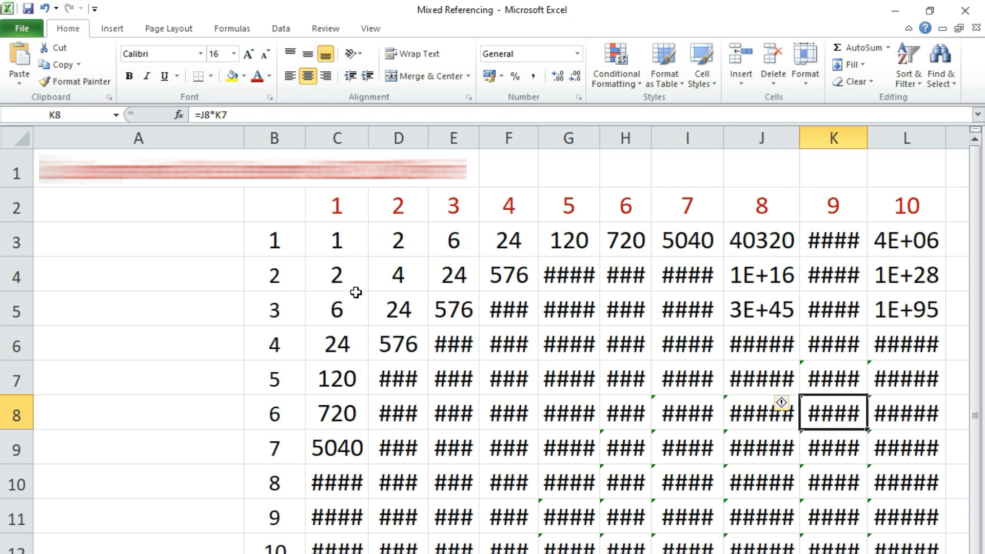
# - Examine the copied formulas in C3 to I3 against B3 and the row 2 headings to see which cells they reference
pyautogui.click(271, 239)
pyautogui.click(331, 208)
pyautogui.click(343, 256)
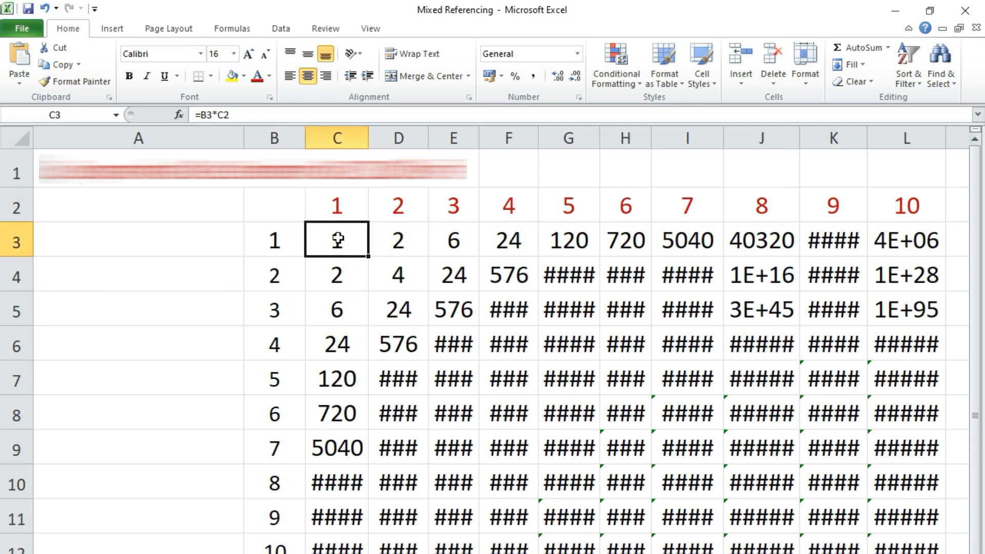
pyautogui.click(402, 212)
pyautogui.click(398, 237)
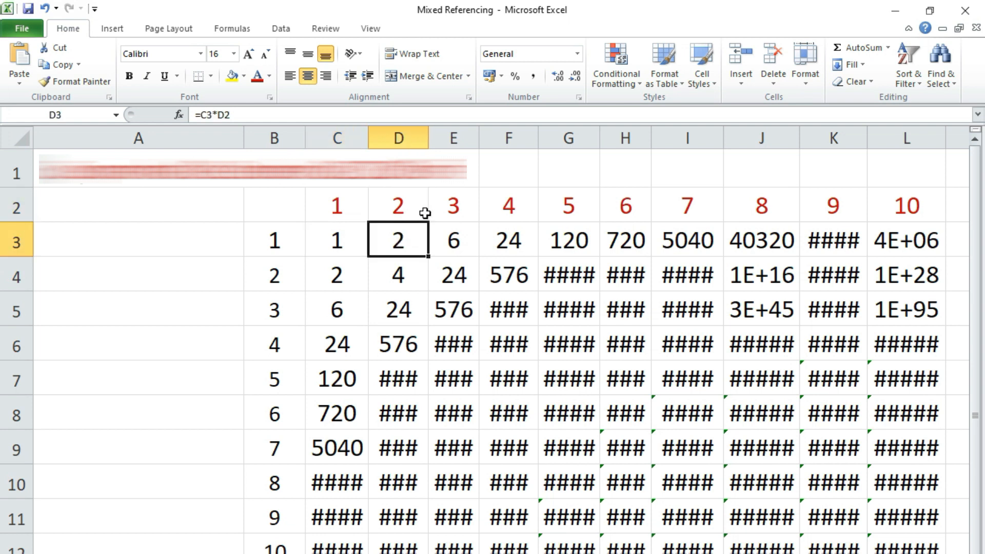
pyautogui.click(451, 208)
pyautogui.click(450, 242)
pyautogui.click(500, 208)
pyautogui.click(492, 242)
pyautogui.click(562, 203)
pyautogui.click(567, 239)
pyautogui.click(630, 209)
pyautogui.click(631, 236)
pyautogui.click(662, 201)
pyautogui.click(676, 244)
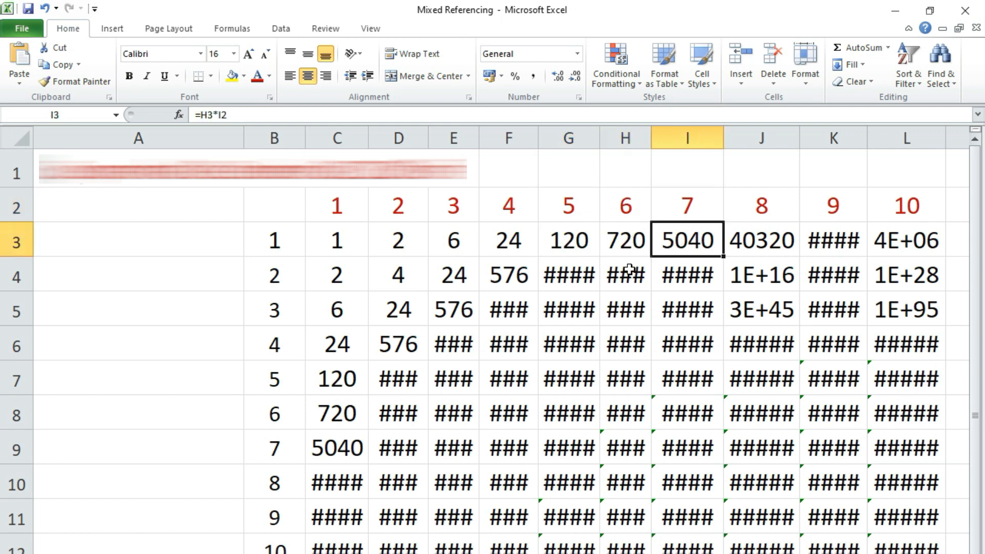
# - Review how B3 should pair with the headings C2, D2 and E2 for the products in C3 and D3
pyautogui.click(270, 239)
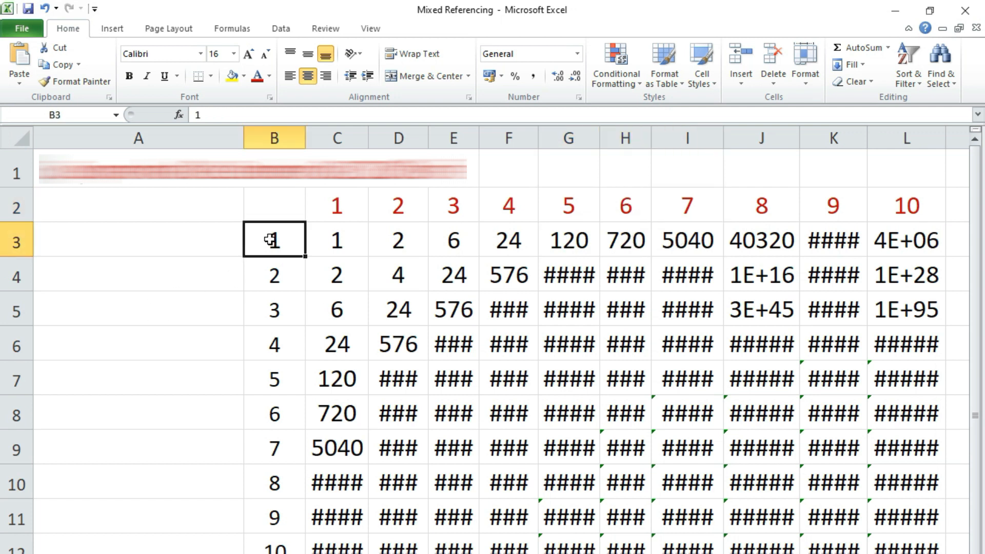
pyautogui.click(336, 204)
pyautogui.click(277, 230)
pyautogui.click(335, 203)
pyautogui.click(336, 241)
pyautogui.click(380, 213)
pyautogui.click(389, 248)
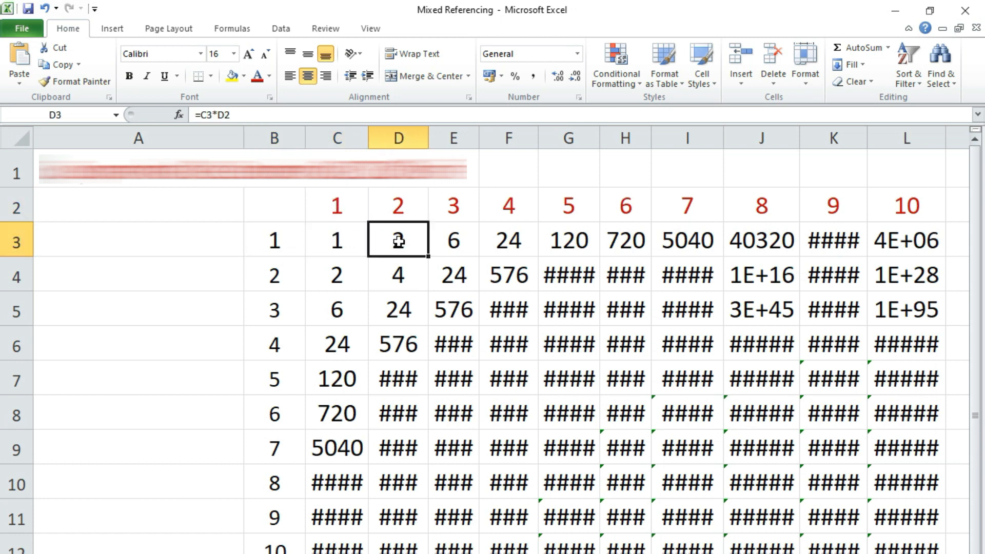
pyautogui.click(447, 210)
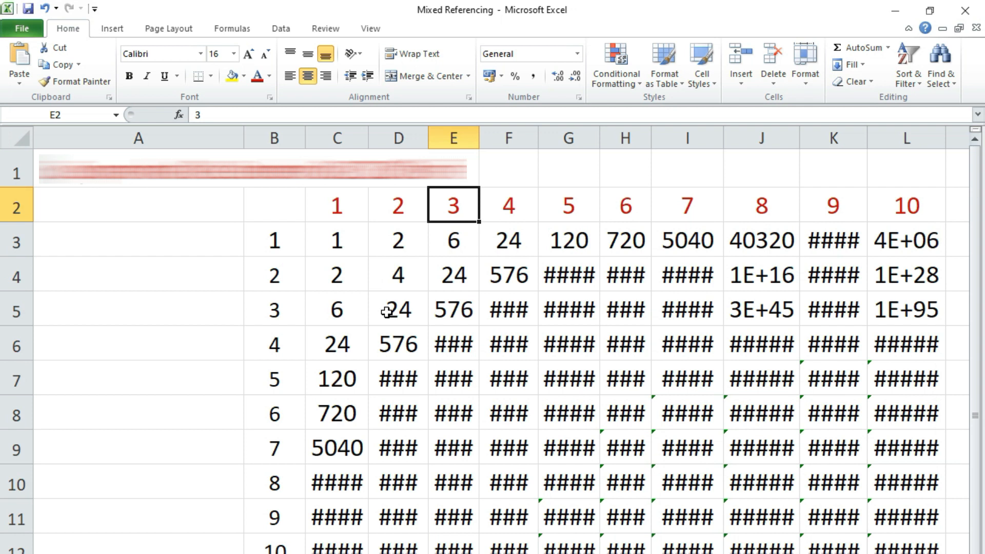
# - Inspect the cell references in C3's formula, then review the column B headings from B3 down to B6
pyautogui.doubleClick(334, 242)
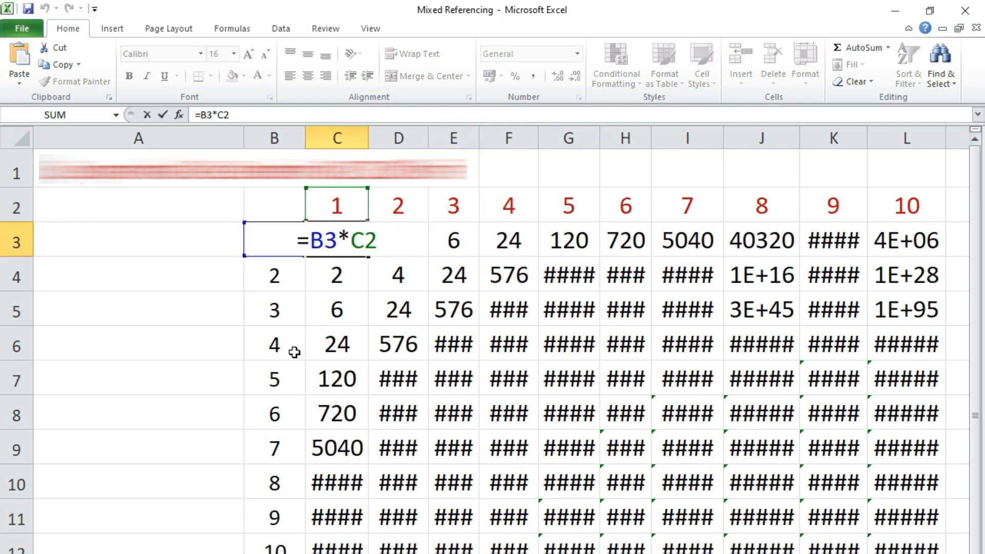
pyautogui.press('Escape')
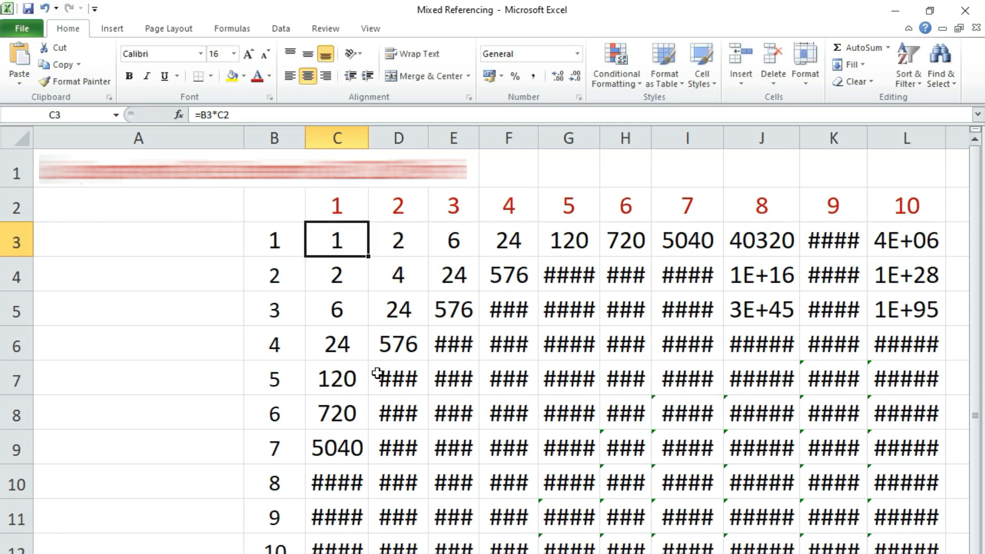
pyautogui.click(275, 243)
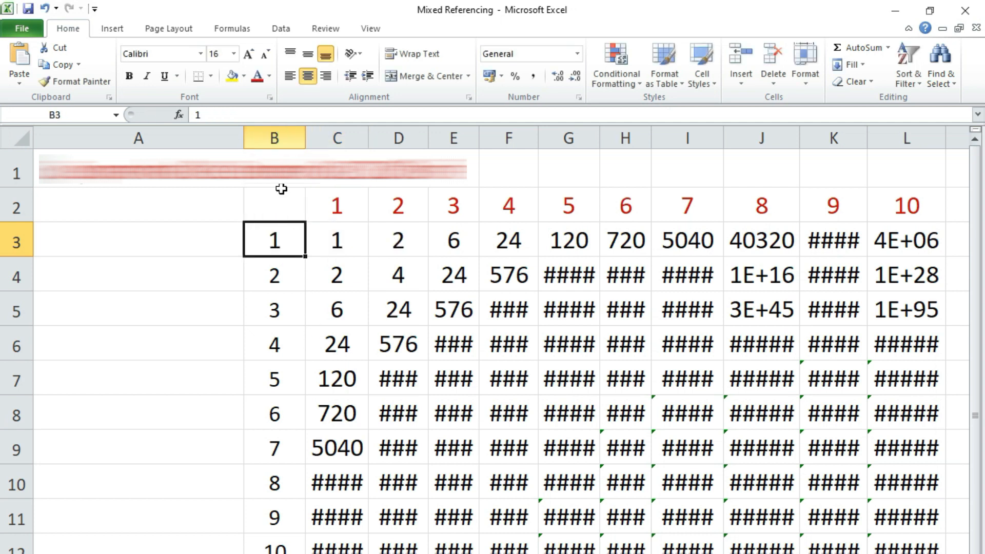
pyautogui.click(273, 280)
pyautogui.click(272, 308)
pyautogui.click(273, 343)
pyautogui.click(273, 239)
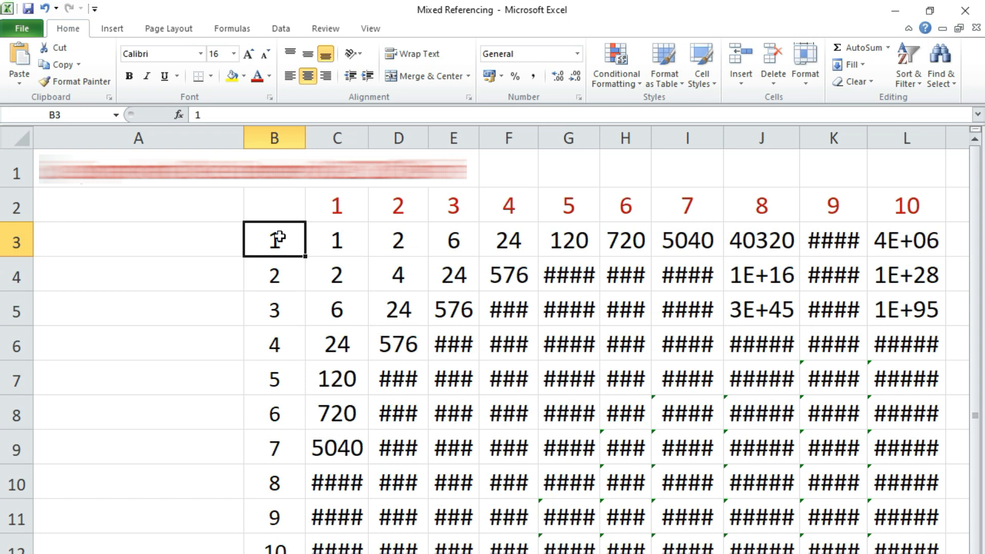
# - Change the formula in C3 to =$B3*C$2, locking column B and row 2
pyautogui.doubleClick(337, 243)
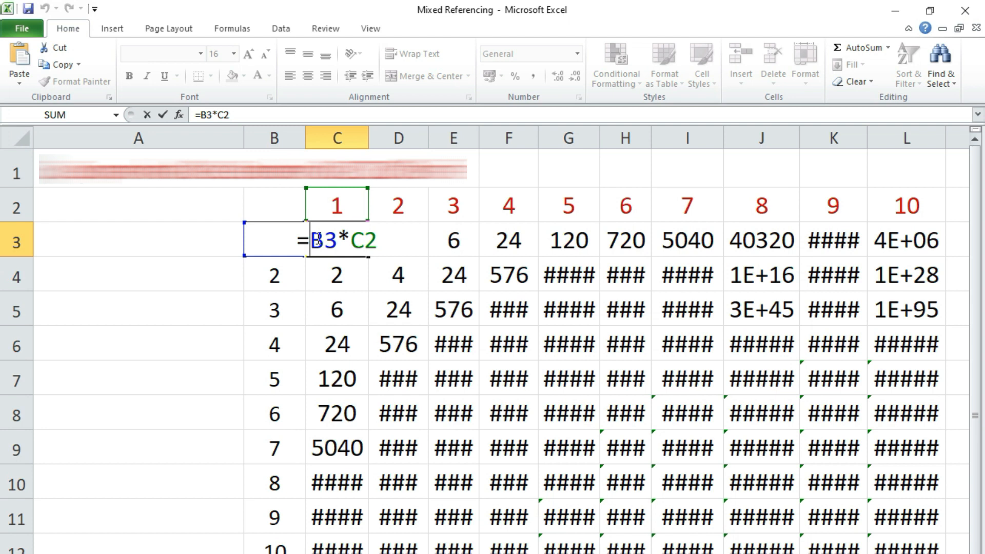
pyautogui.click(318, 240)
pyautogui.write('$')
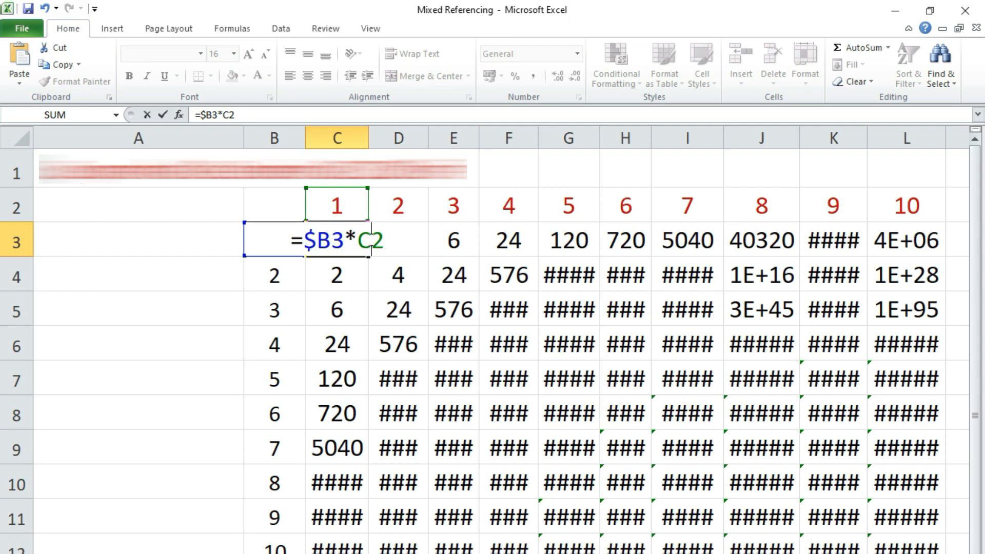
pyautogui.write('$')
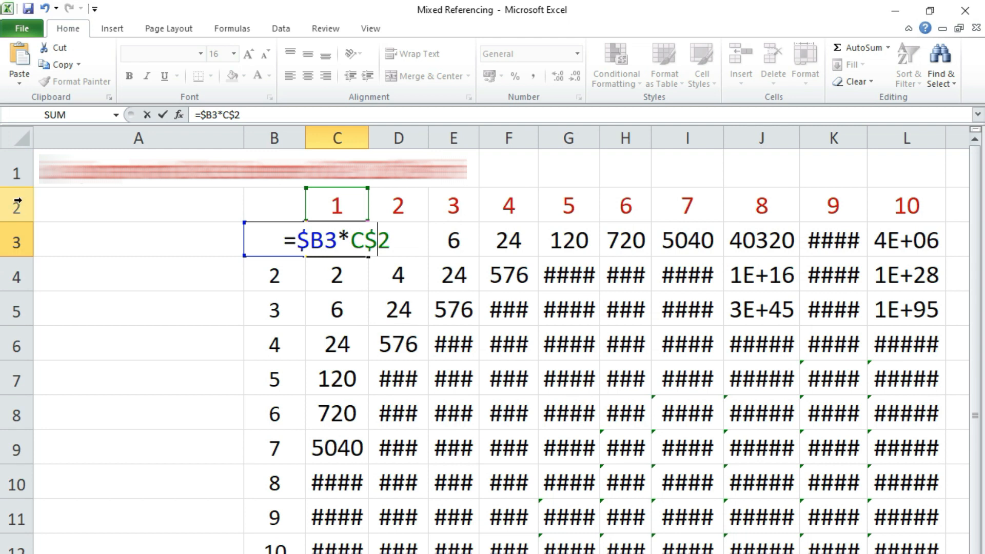
pyautogui.press('Return')
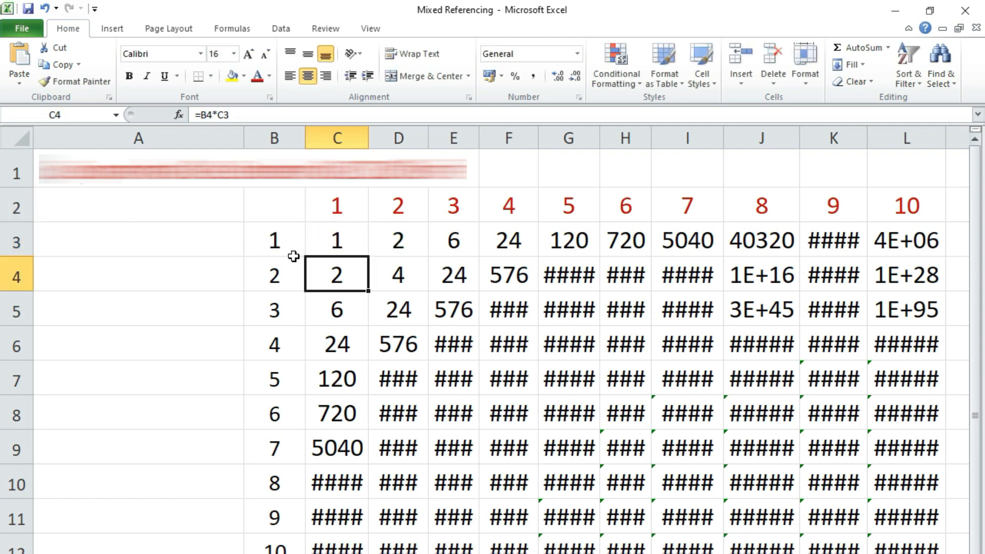
# - Fill the mixed-reference formula from C3 across the grid C3:L12 and set the results' font color to standard Blue
pyautogui.click(361, 251)
pyautogui.moveTo(368, 256); pyautogui.dragTo(927, 515)
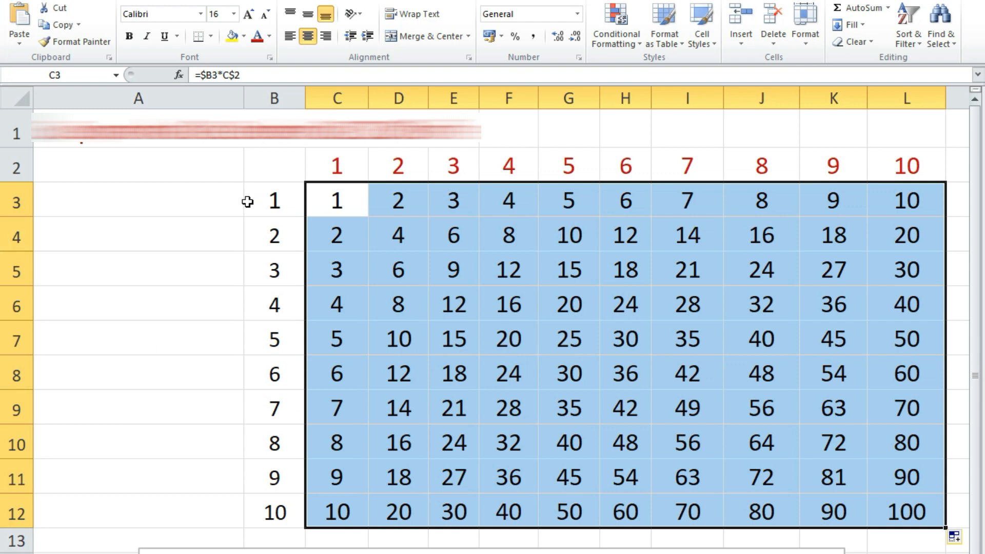
pyautogui.click(270, 36)
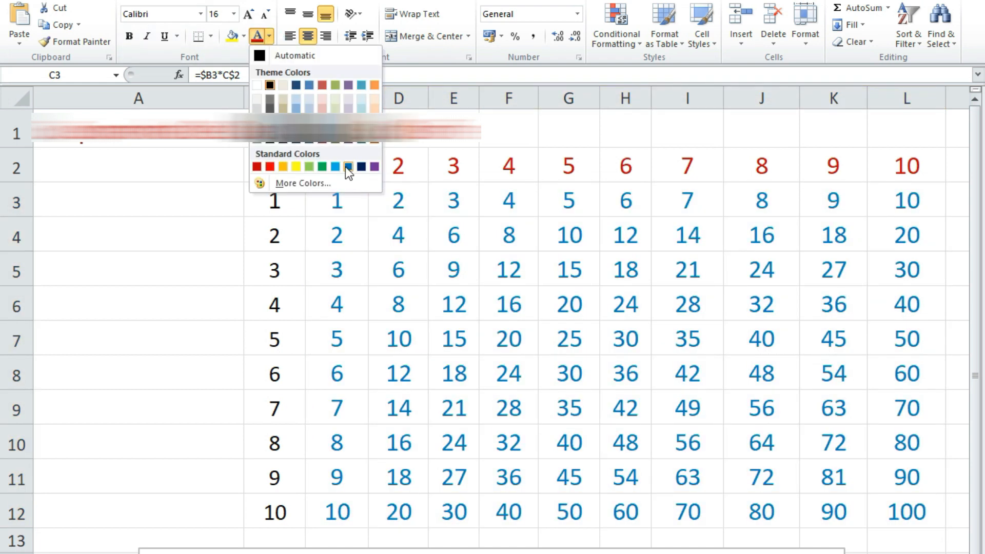
pyautogui.click(347, 166)
# - Check the products in C3, D3 and I9 against their column B and row 2 headings
pyautogui.click(218, 215)
pyautogui.click(255, 204)
pyautogui.click(330, 163)
pyautogui.click(335, 200)
pyautogui.click(263, 201)
pyautogui.click(395, 165)
pyautogui.click(399, 203)
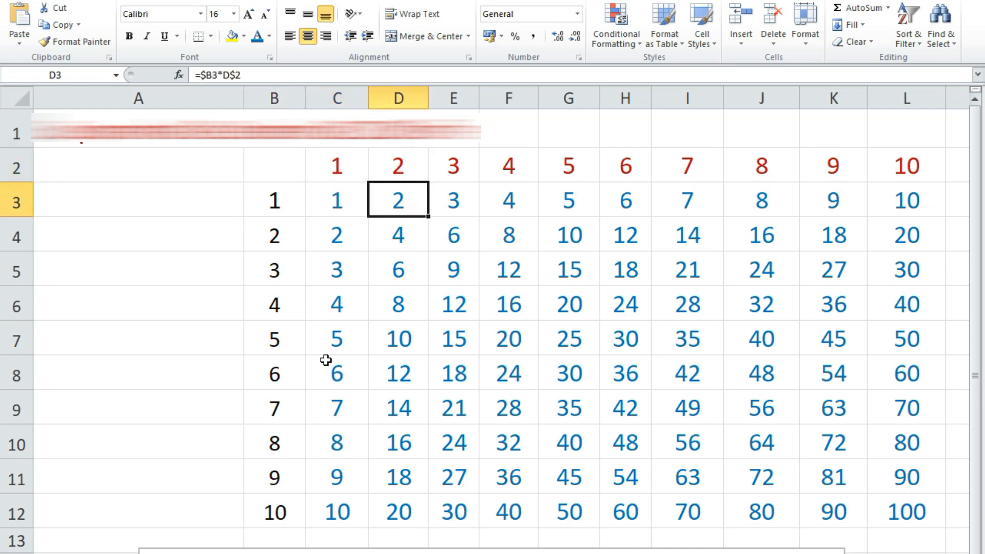
pyautogui.click(266, 415)
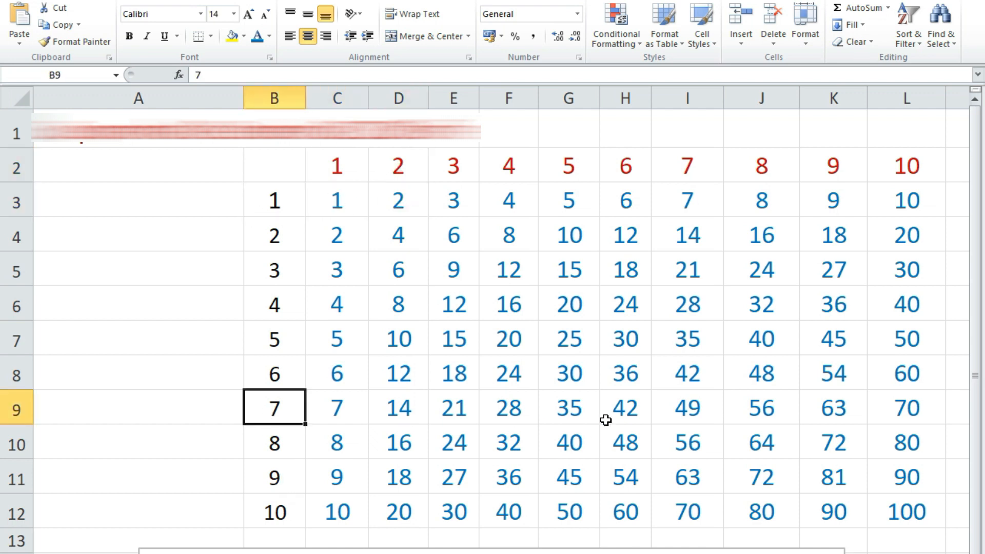
pyautogui.moveTo(679, 169); pyautogui.dragTo(695, 413)
pyautogui.click(695, 413)
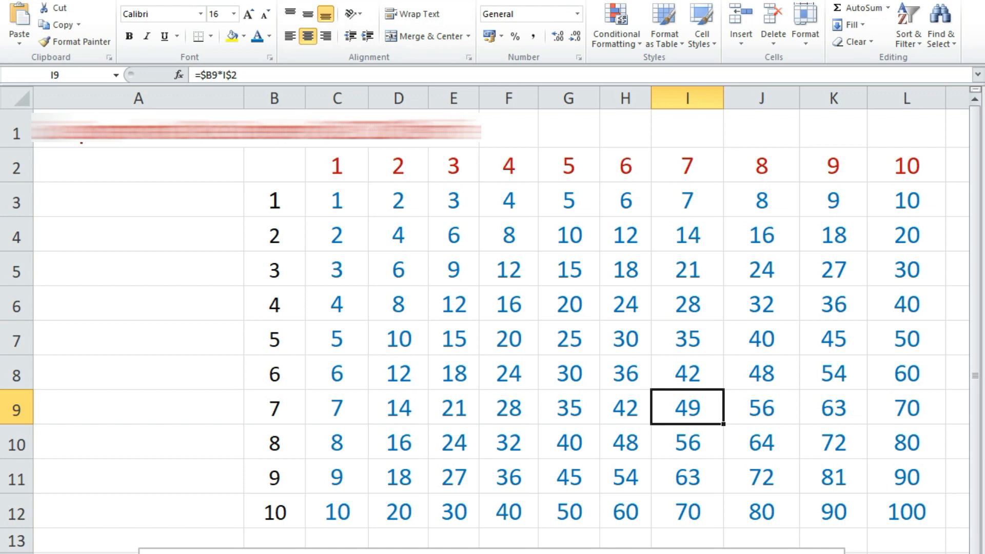
# - Check the products and formulas in L12, L11, G10 and C3 against their column B and row 2 headings
pyautogui.click(274, 515)
pyautogui.click(915, 519)
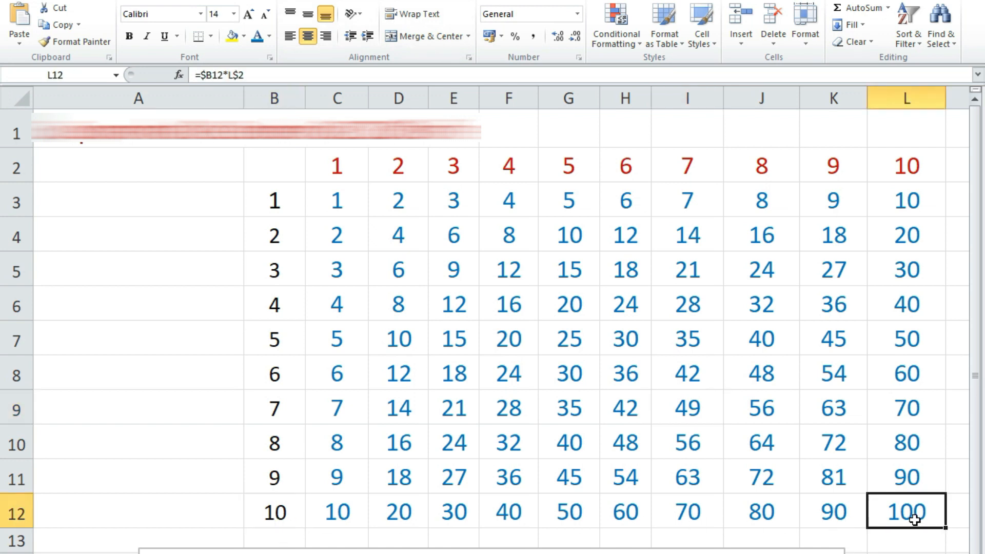
pyautogui.click(276, 480)
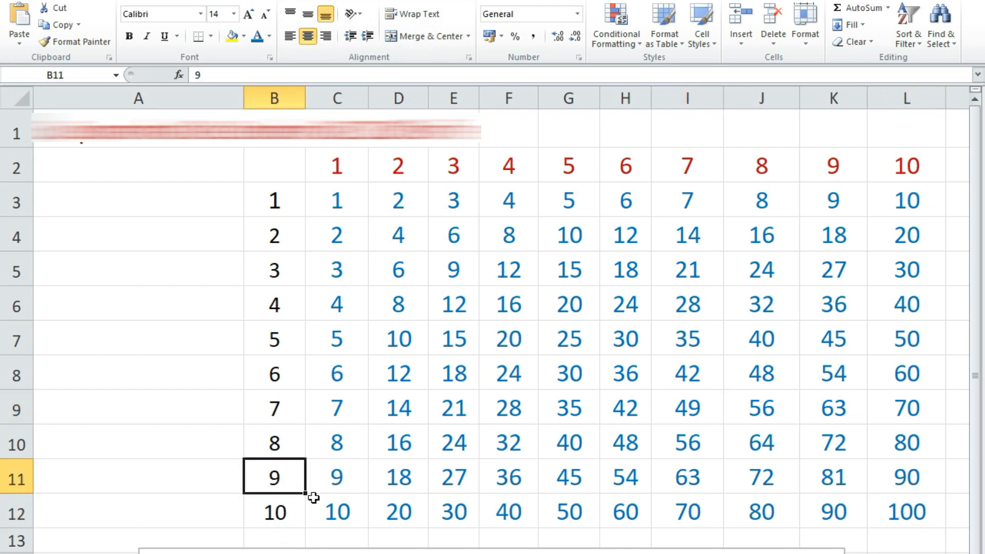
pyautogui.click(914, 479)
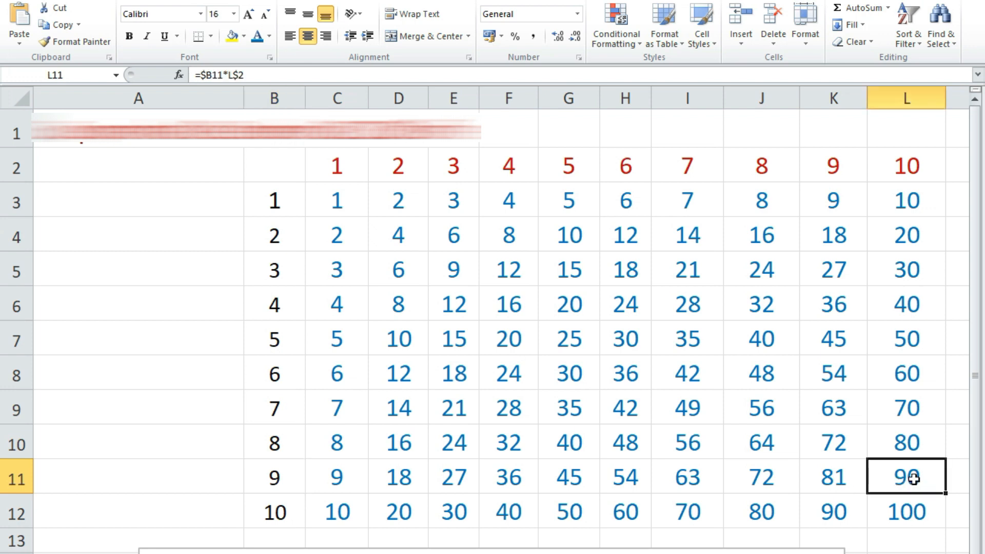
pyautogui.click(276, 440)
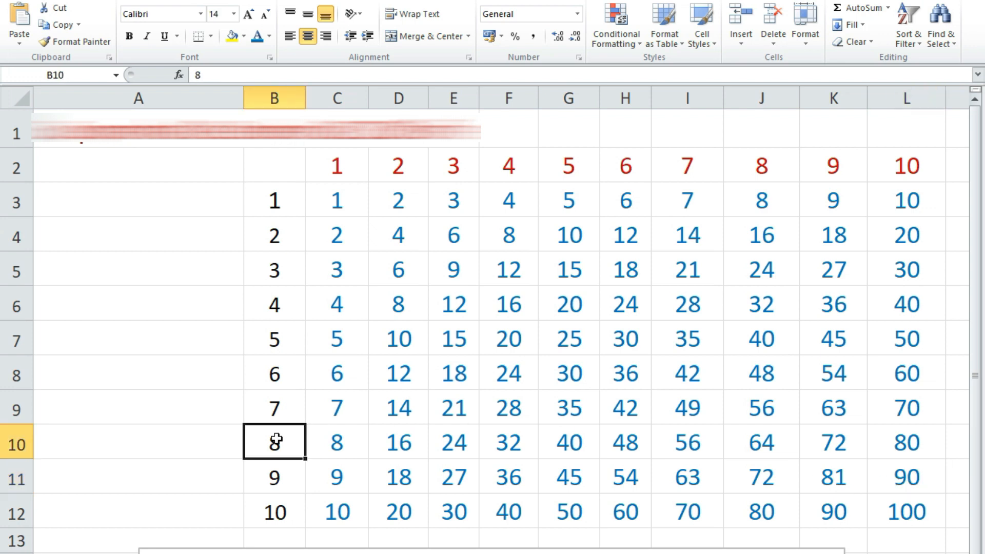
pyautogui.click(581, 444)
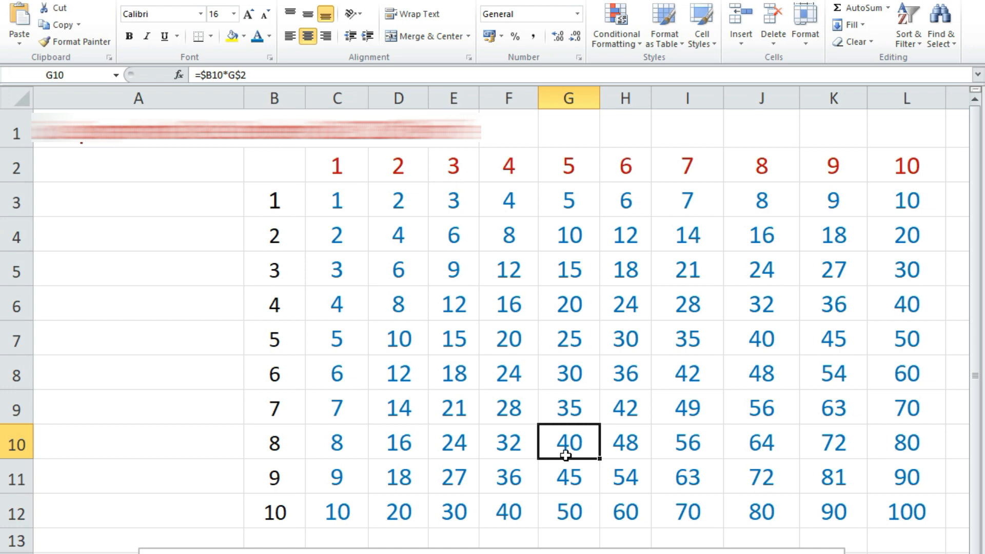
pyautogui.moveTo(272, 443); pyautogui.dragTo(552, 225)
pyautogui.click(277, 449)
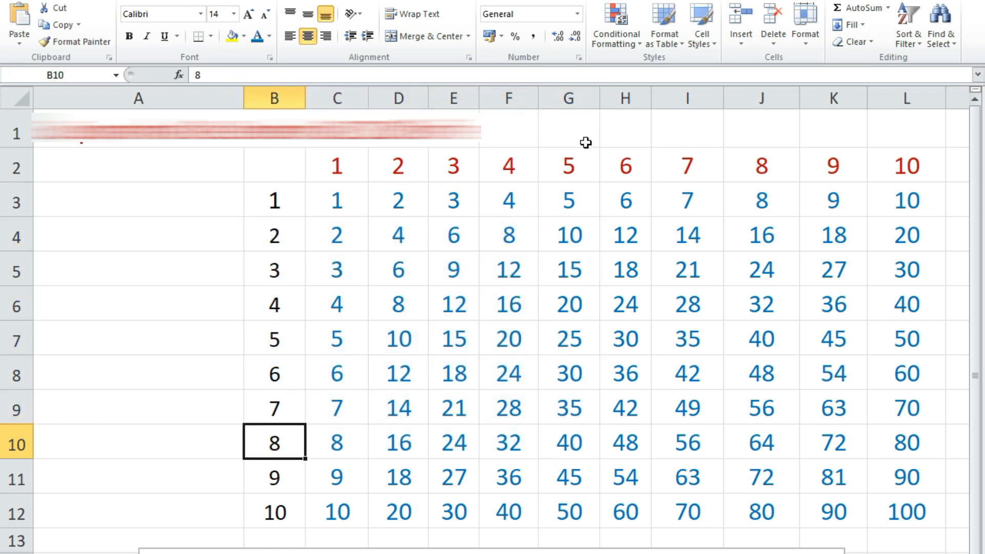
pyautogui.click(571, 160)
pyautogui.click(570, 447)
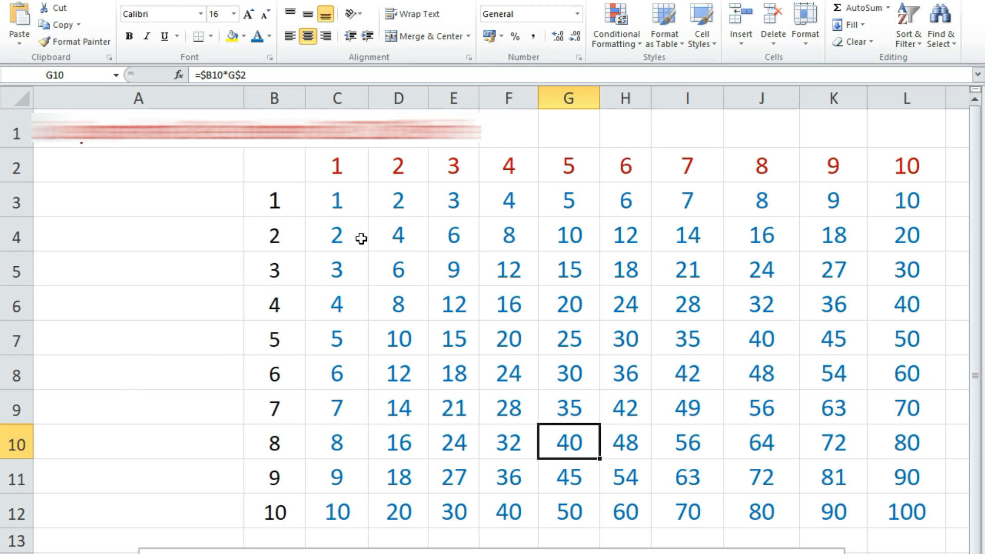
pyautogui.click(353, 210)
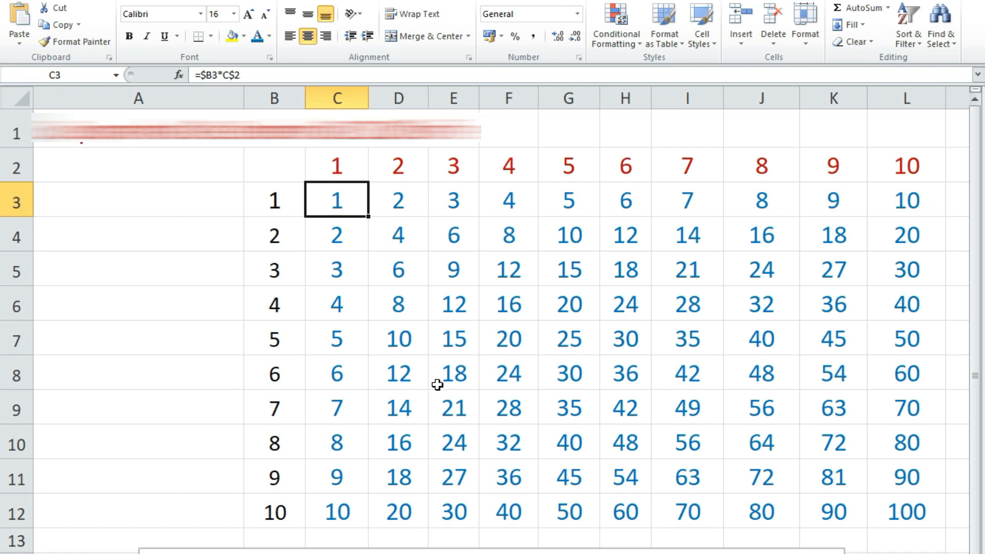